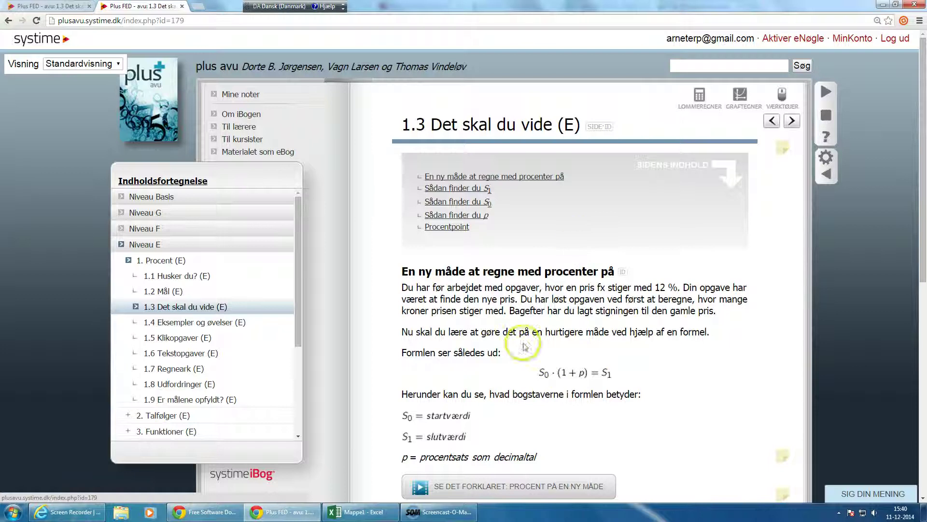
Look through the formulas for S1, S0 and p on the iBog page 1.3 Det skal du vide (E)
scroll(555, 388, down, 7)
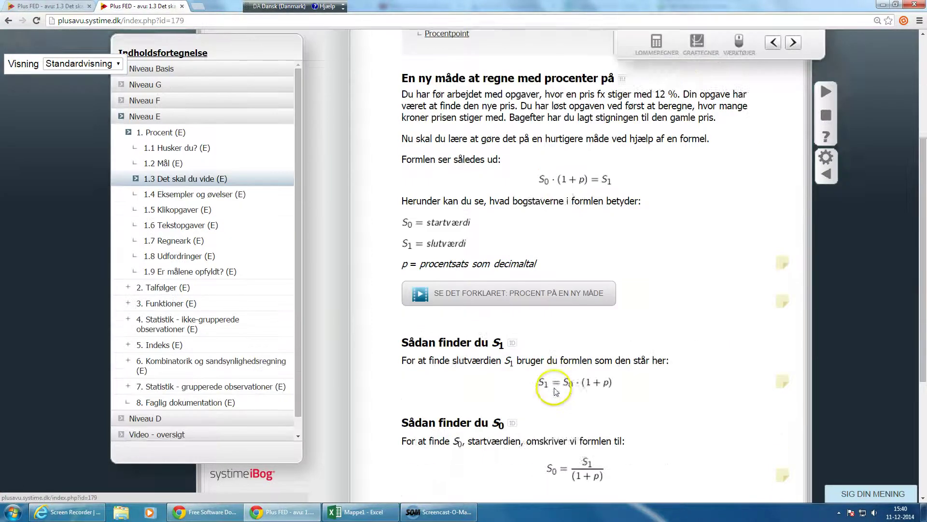
scroll(560, 355, down, 2)
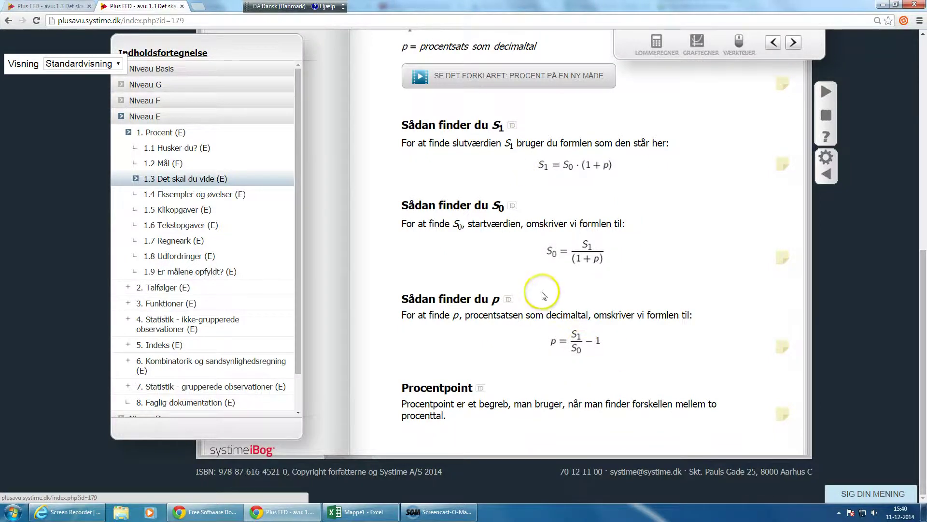
scroll(551, 292, up, 9)
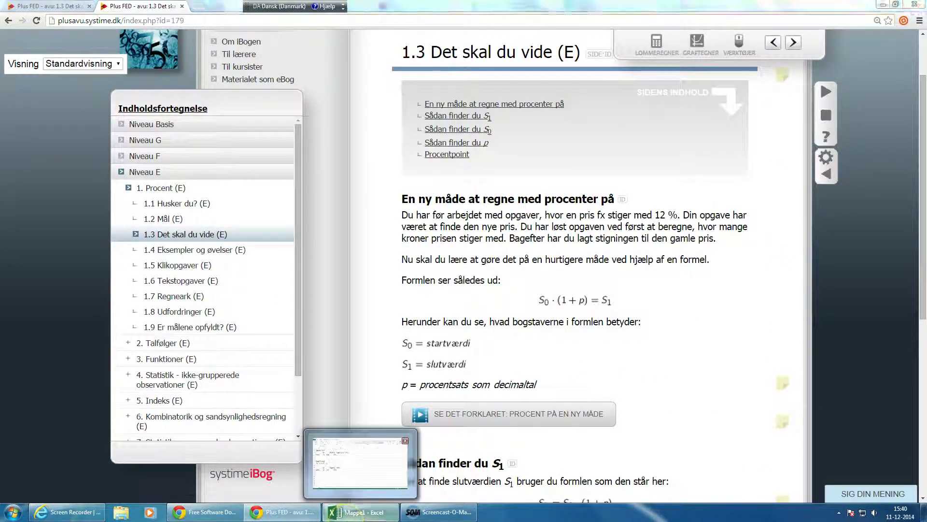
Switch to the Excel workbook Mappe1 and review the Regnetrekant example's Mælk row, cells A3 to D3
click(360, 513)
click(38, 167)
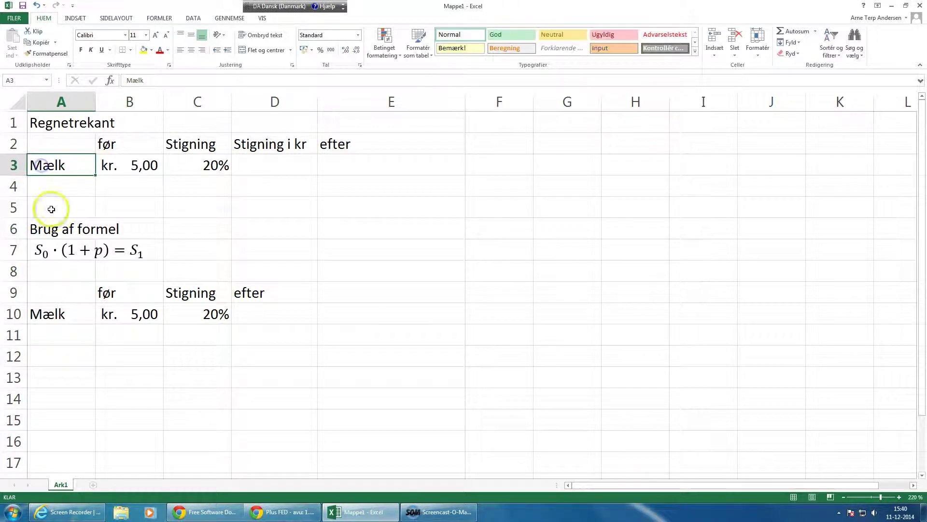
click(39, 122)
click(40, 169)
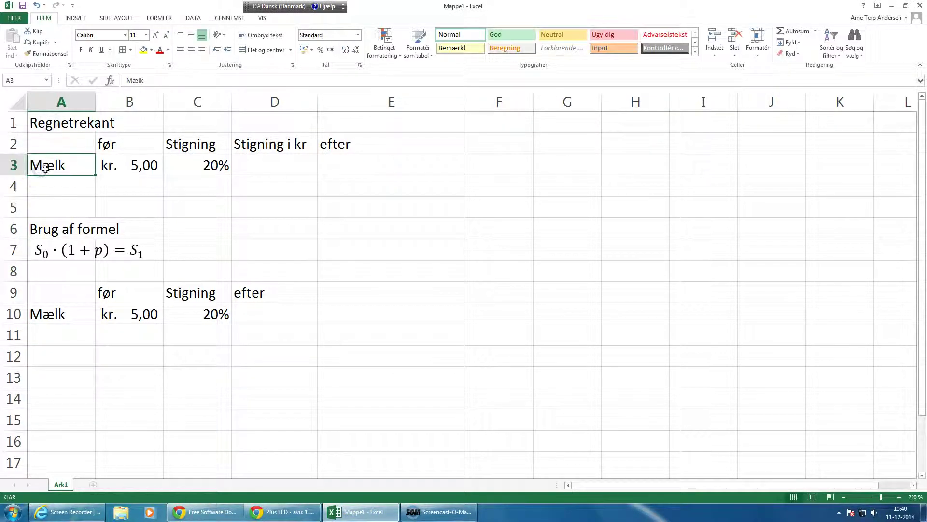
click(133, 166)
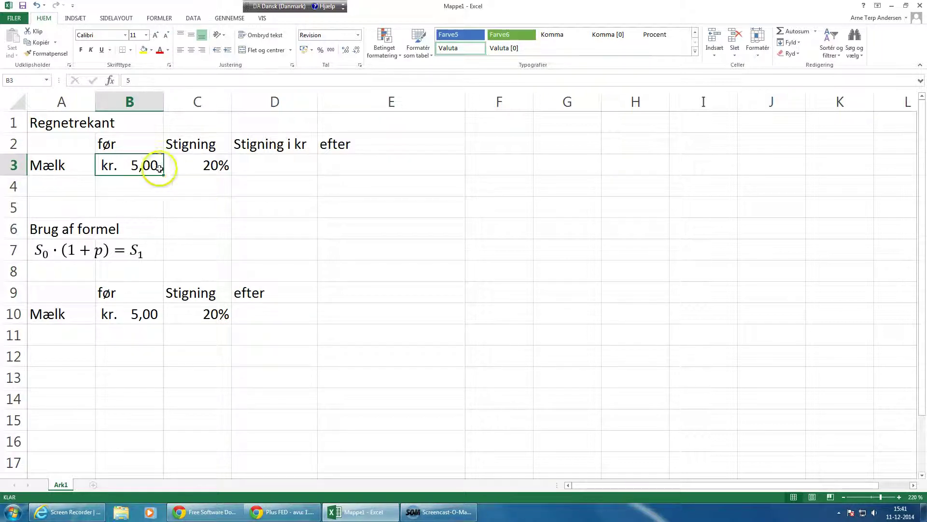
click(209, 164)
click(269, 166)
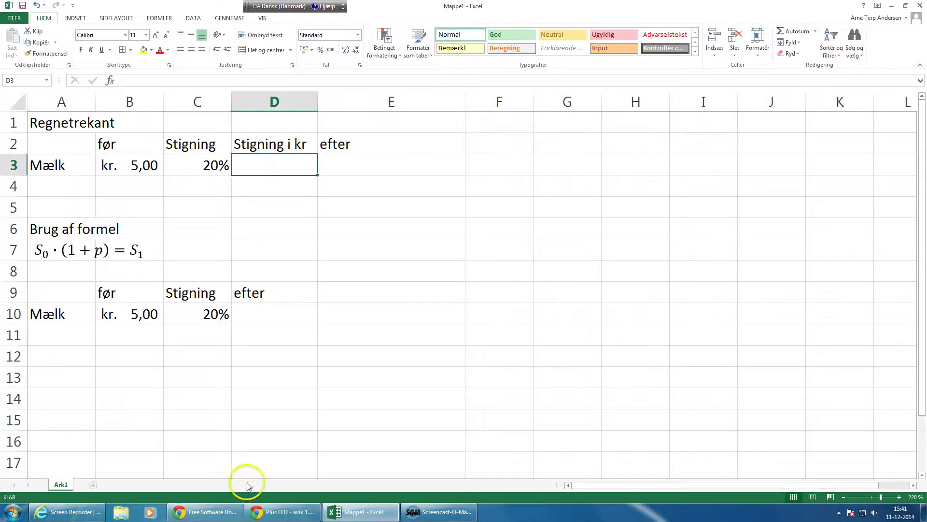
Switch to the browser's Niveau F percent page and show the formula for Del from the Procentregnetrekant
click(284, 512)
click(48, 6)
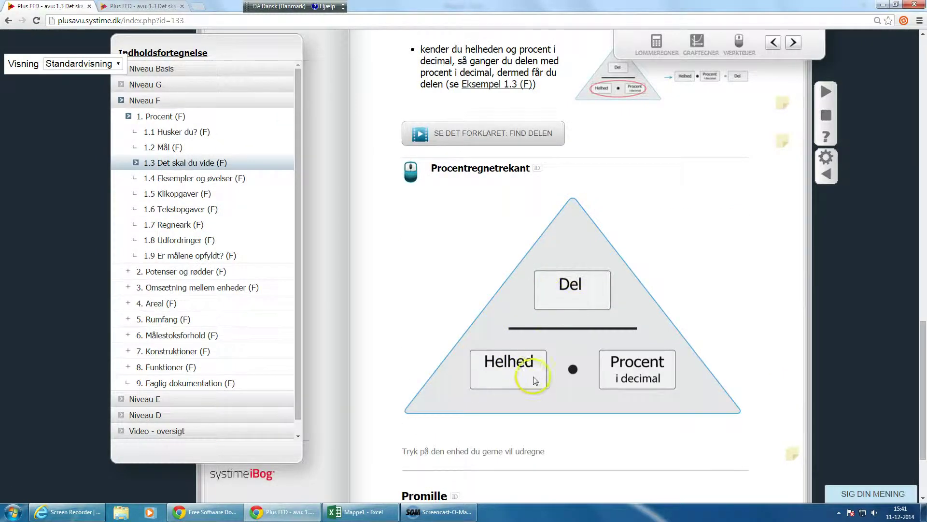
click(560, 293)
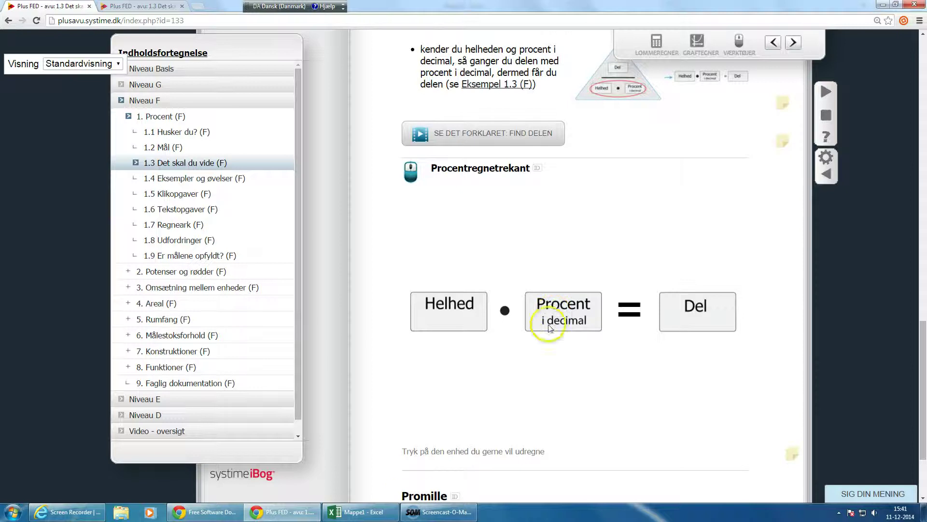
Return to the Excel workbook and format the Stigning percentage in C3 as a number (Tal)
click(361, 511)
click(216, 168)
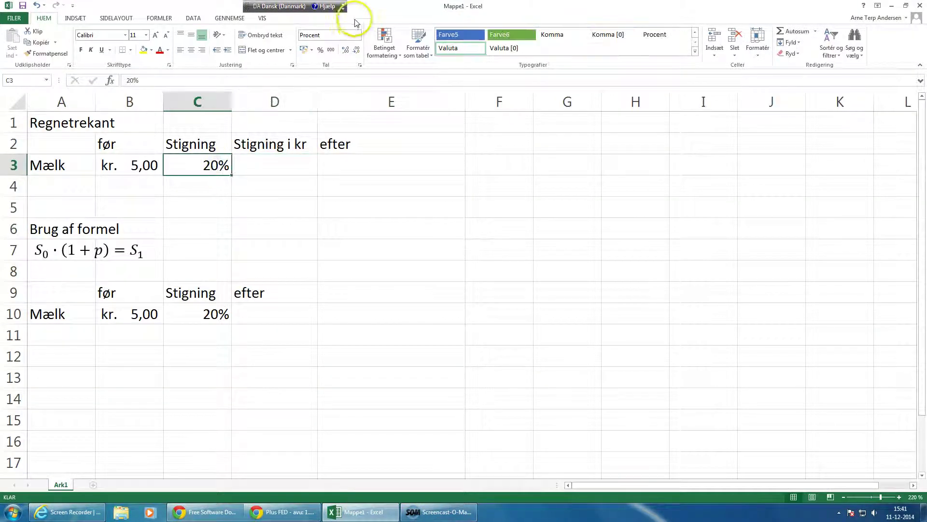
click(358, 39)
click(338, 72)
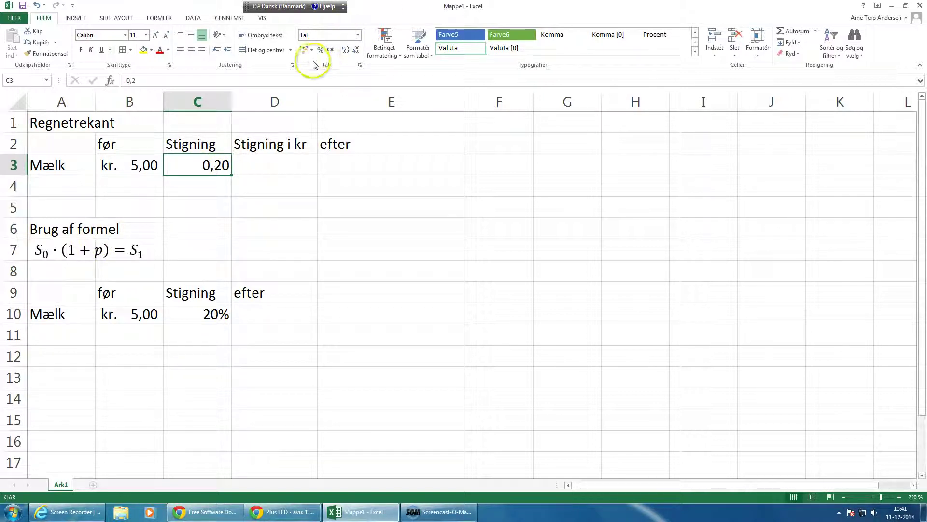
Calculate the increase in kroner in D3 with the formula =B3*C3
click(291, 168)
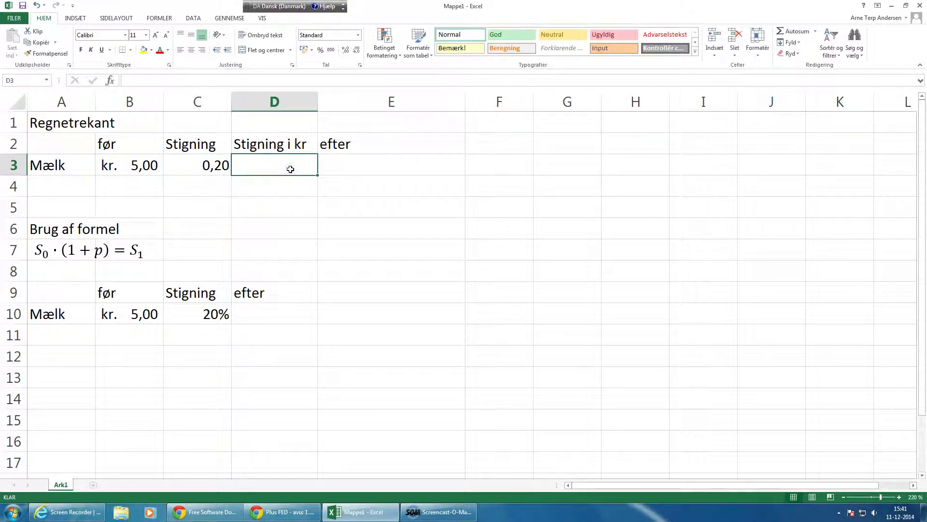
text(=)
click(136, 164)
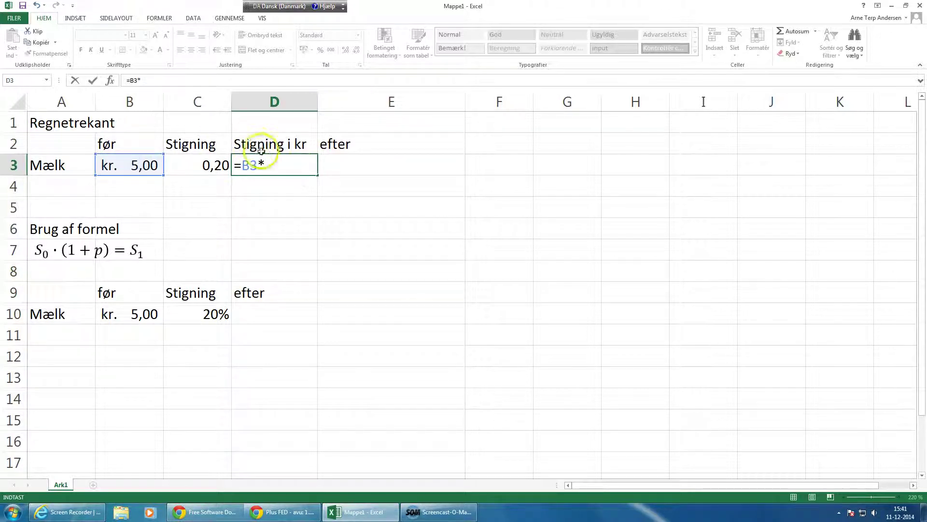
click(217, 164)
key(Return)
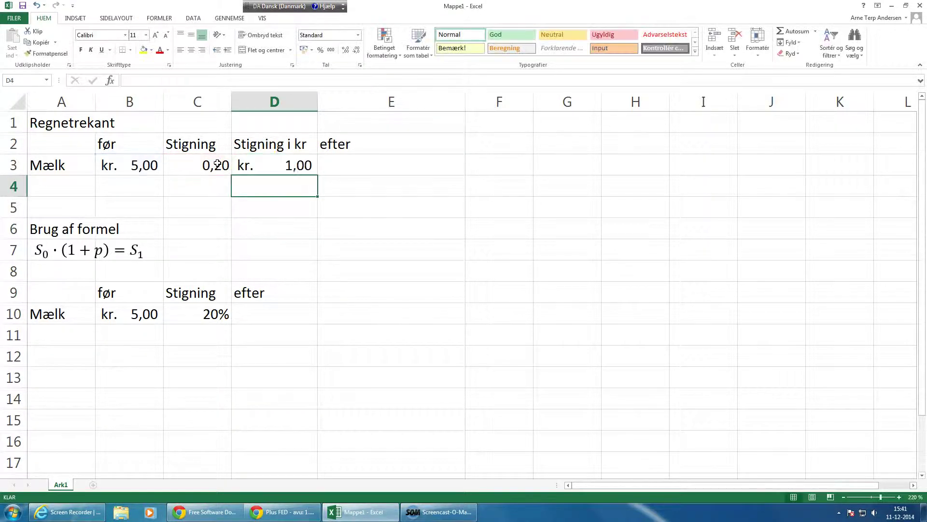
Format the Stigning value in C3 as a percentage
click(284, 160)
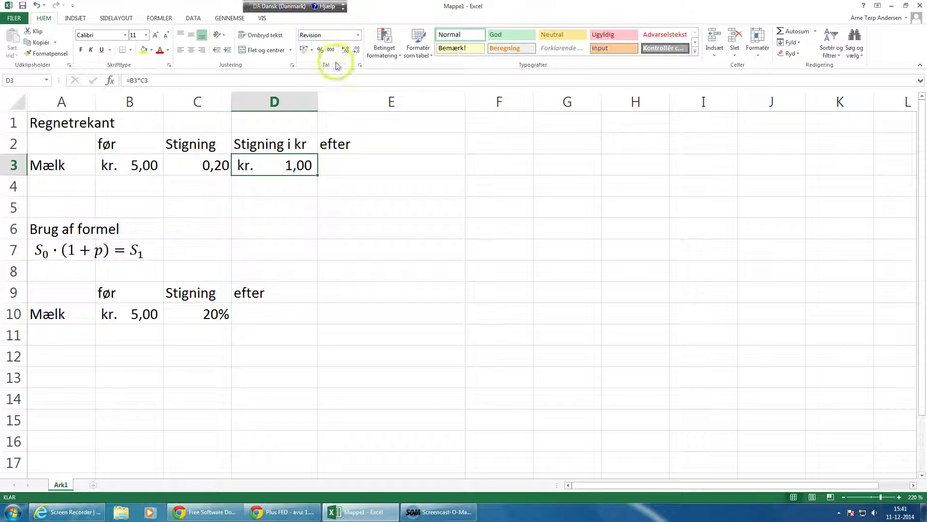
click(190, 170)
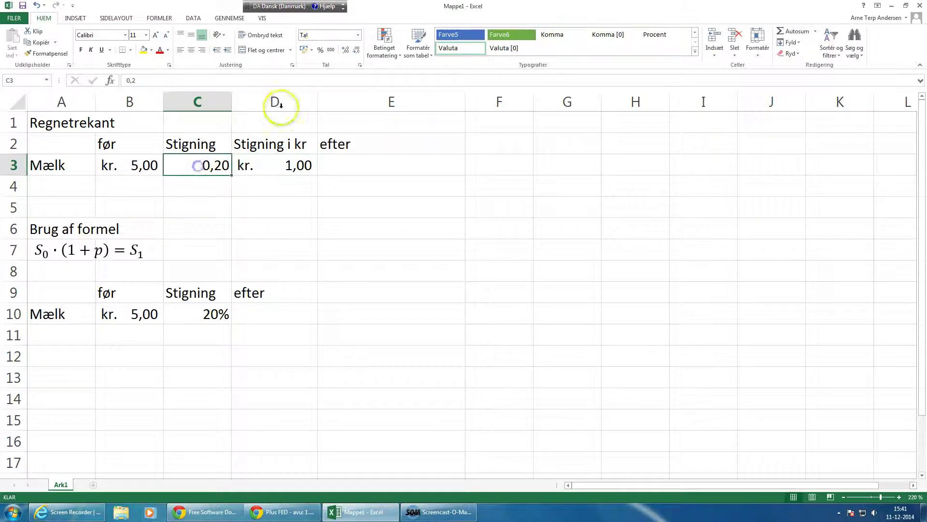
click(320, 50)
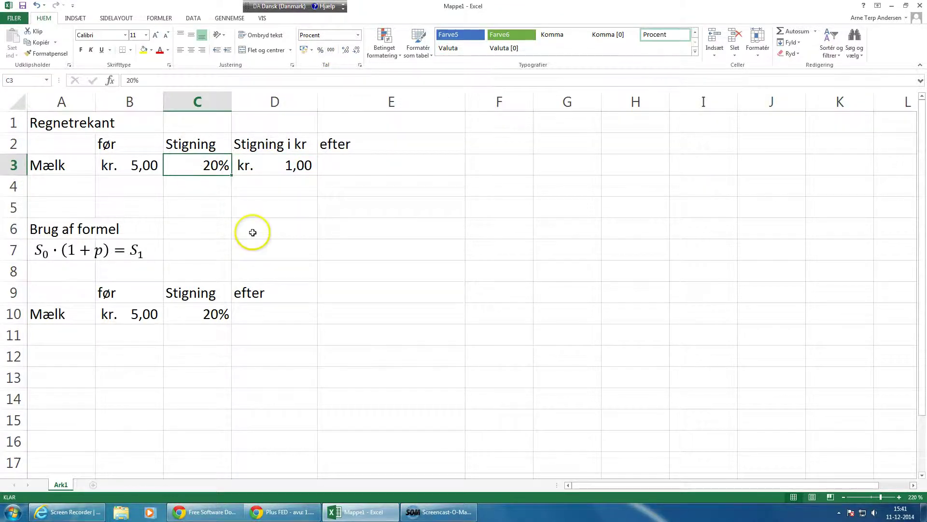
Calculate the price after the increase in E3 with the formula =D3+B3
click(364, 167)
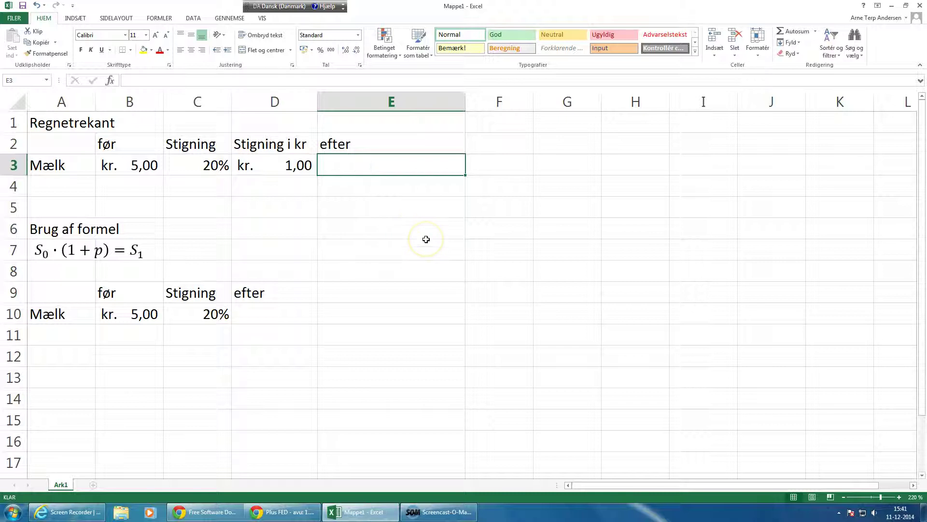
text(=)
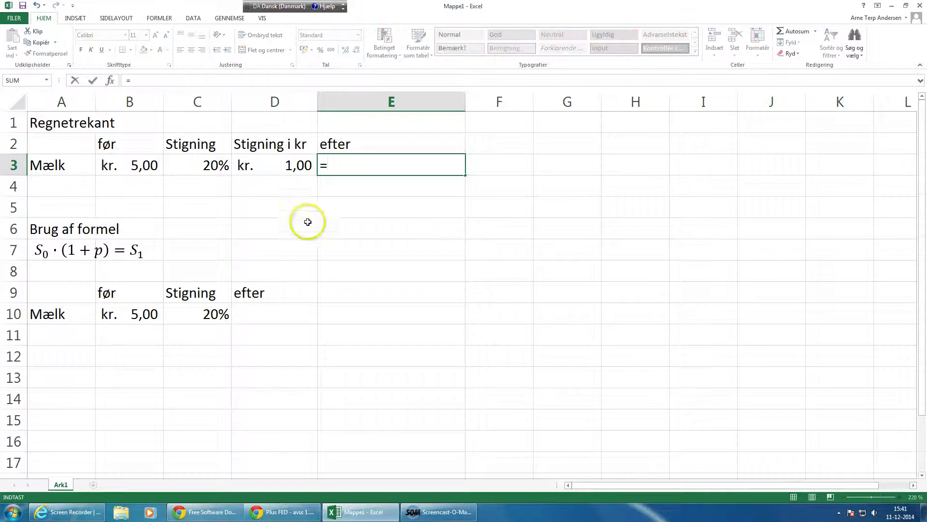
click(275, 165)
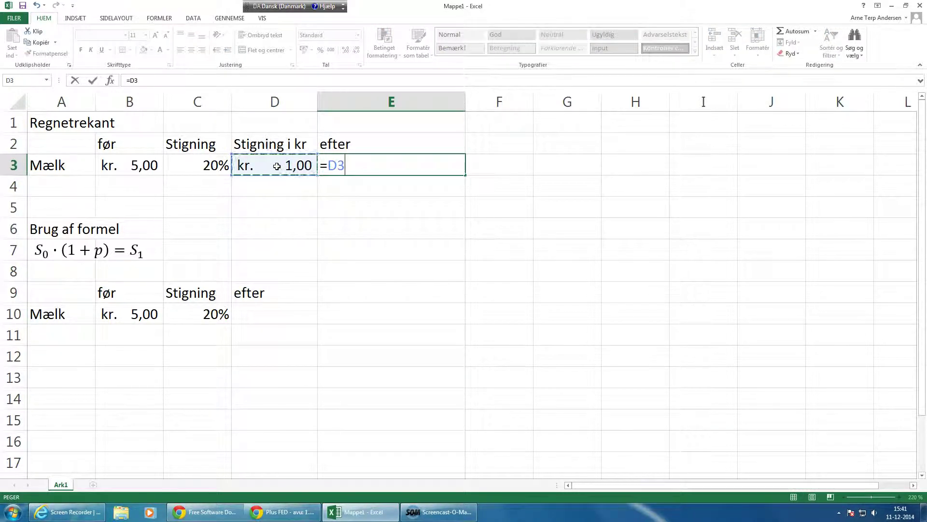
text(+)
click(133, 166)
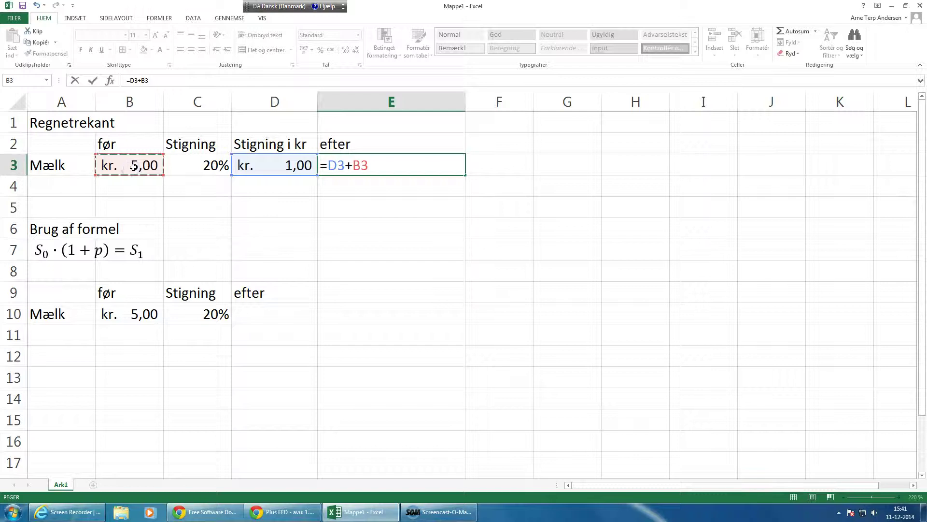
key(Return)
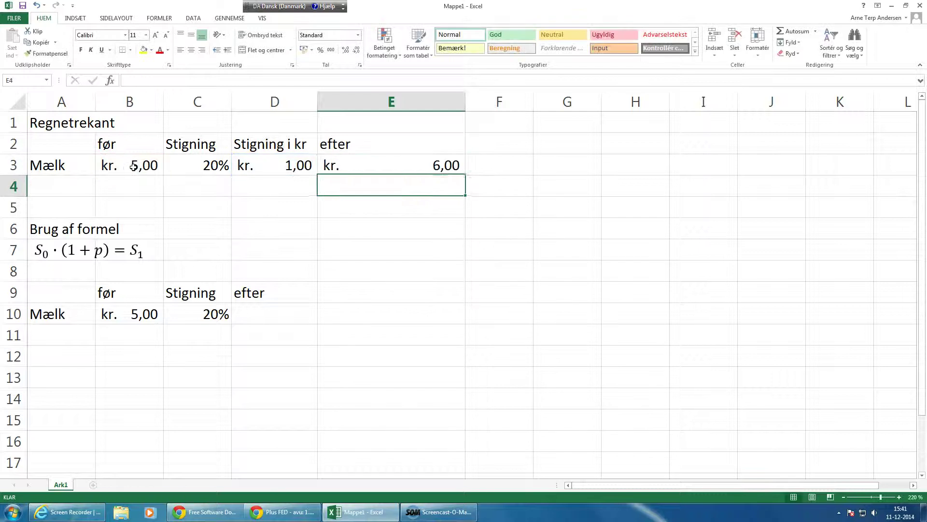
Add a double bottom border (Dobbelt bundkant) to the result in E3
click(406, 164)
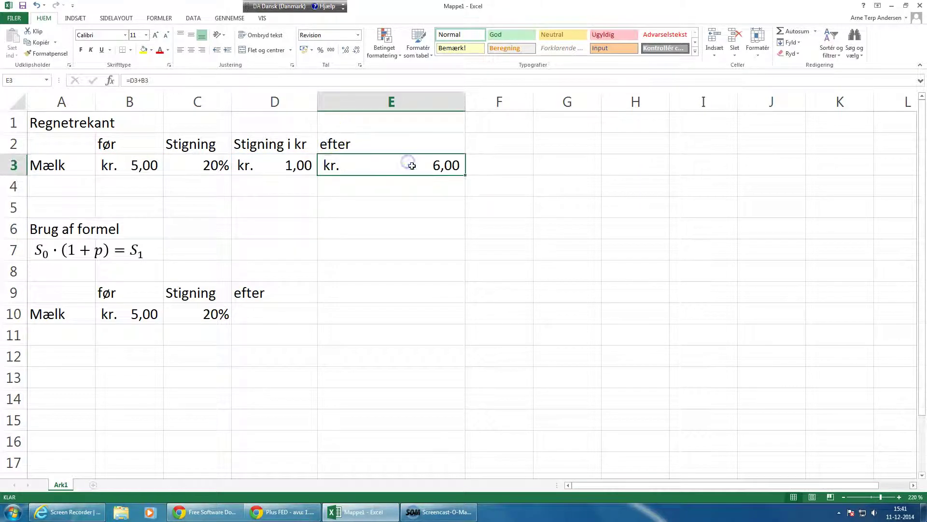
click(131, 50)
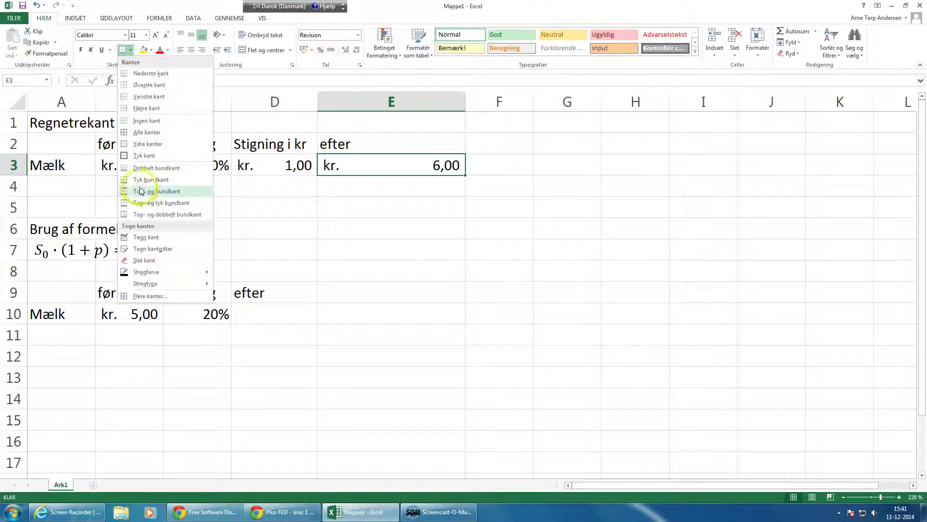
click(156, 167)
click(437, 268)
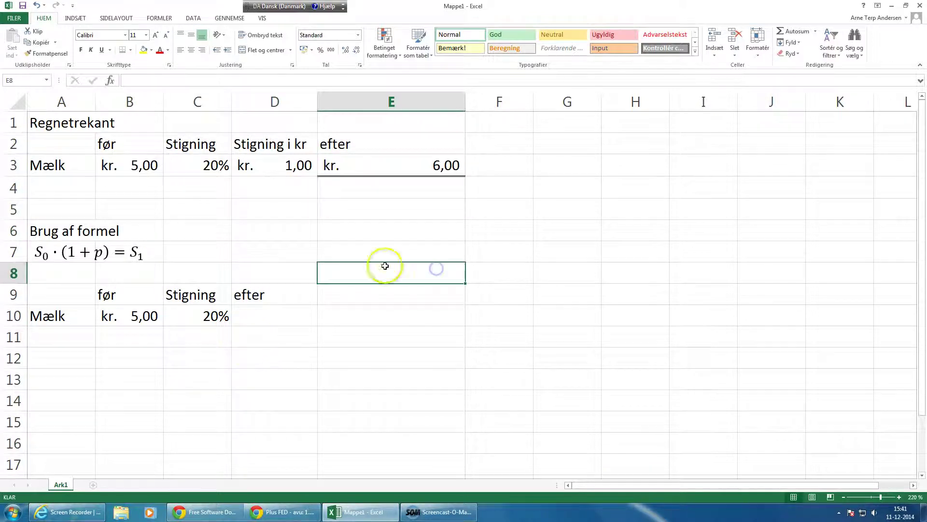
Calculate the price after the increase in D10 with the formula =B10*(1+C10)
click(136, 317)
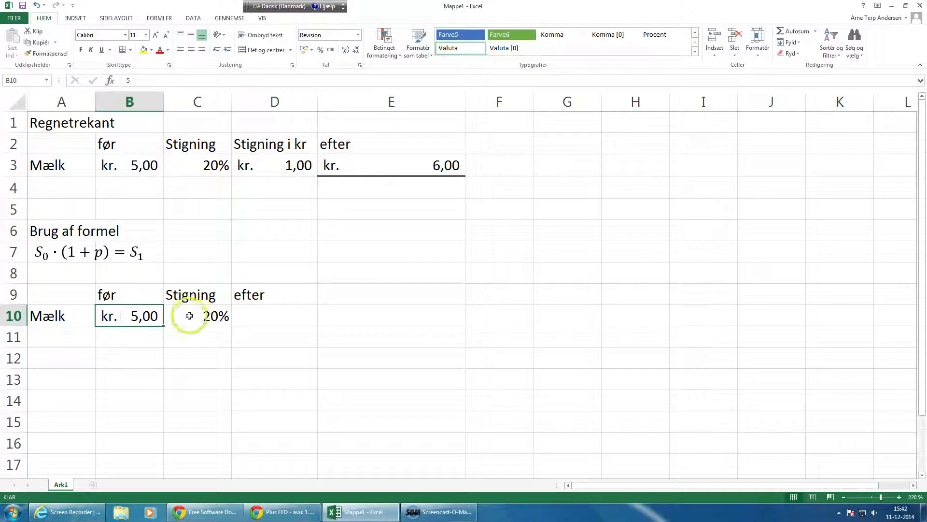
click(189, 316)
click(265, 318)
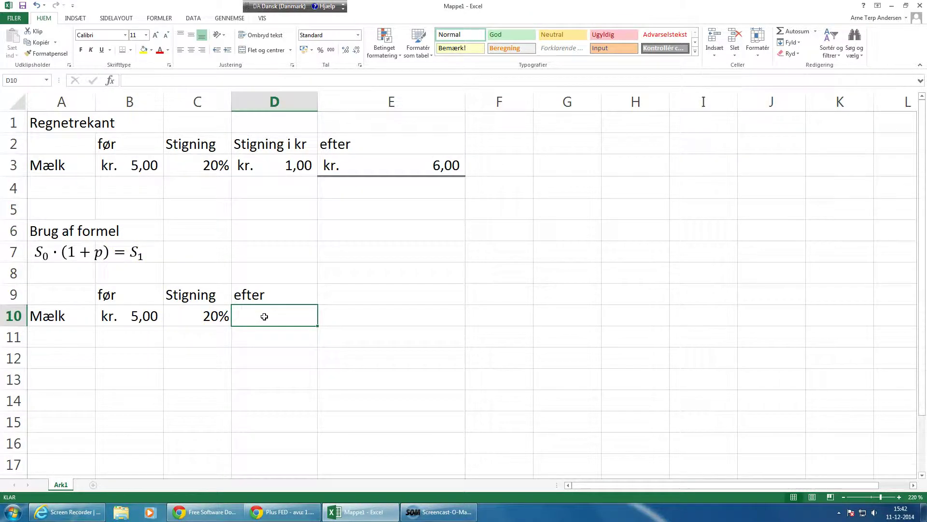
text(=)
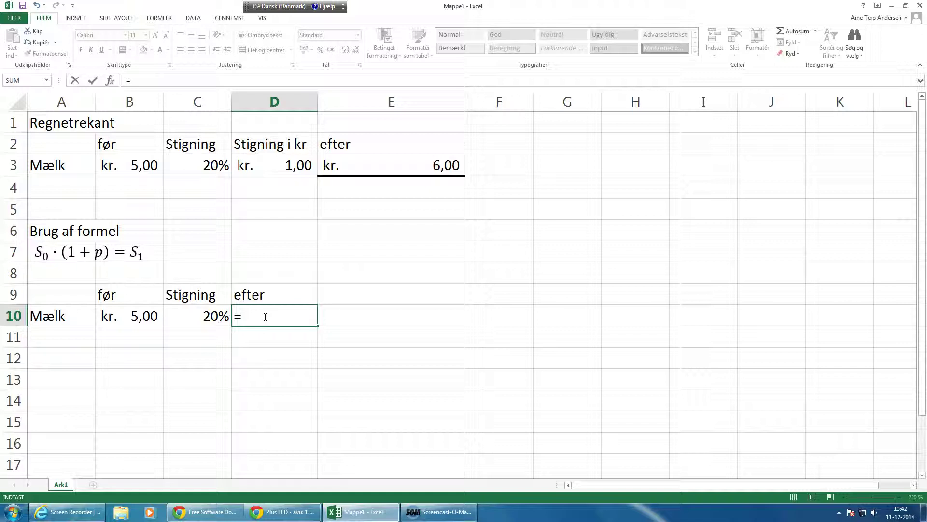
click(119, 319)
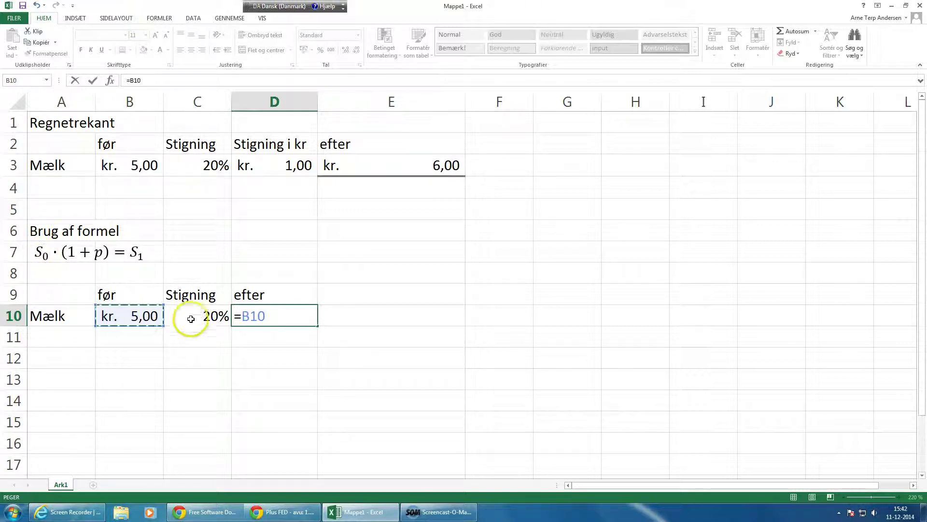
text(*)
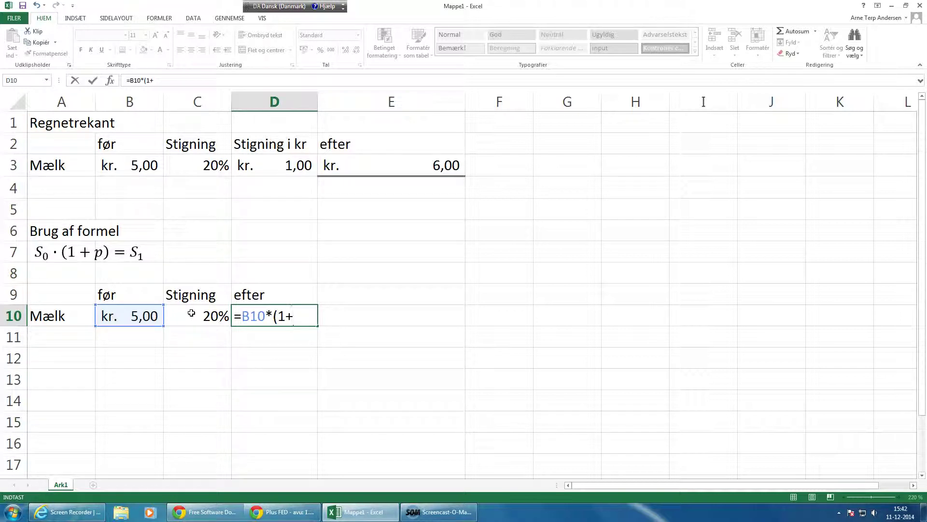
click(204, 315)
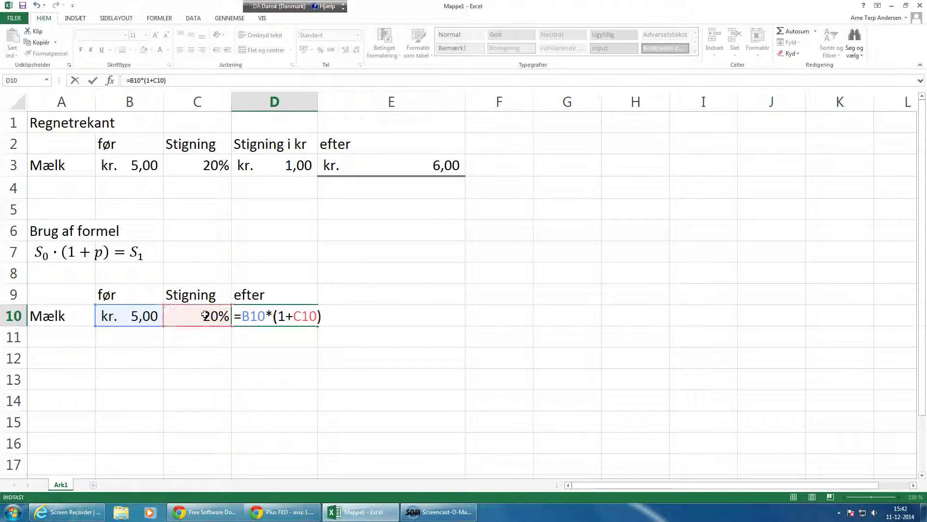
key(Return)
Add a double bottom border to the efter result in D10, matching E3
click(295, 314)
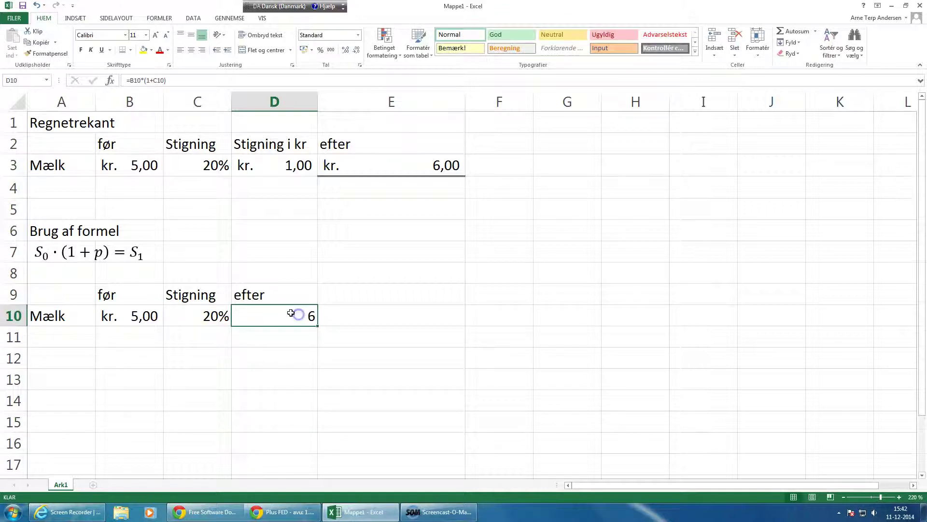
click(425, 159)
click(264, 319)
click(124, 50)
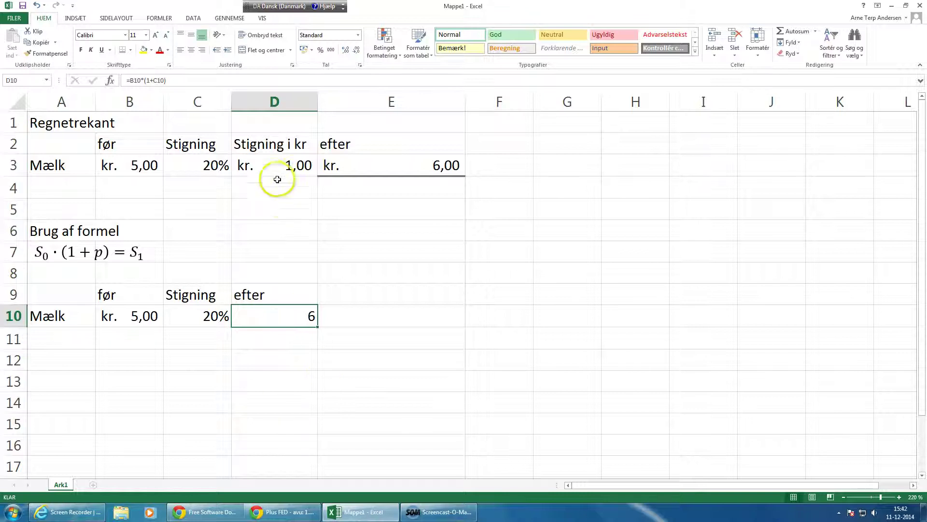
click(285, 164)
click(292, 340)
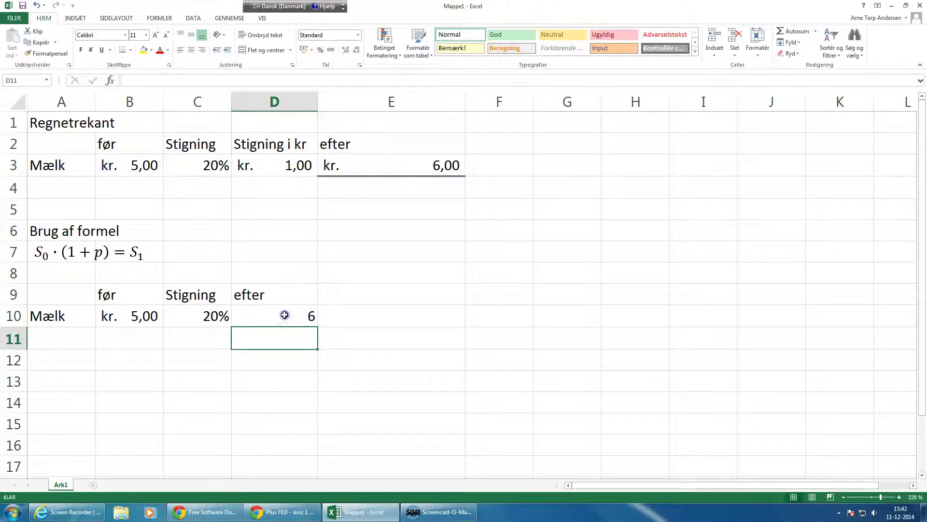
click(285, 315)
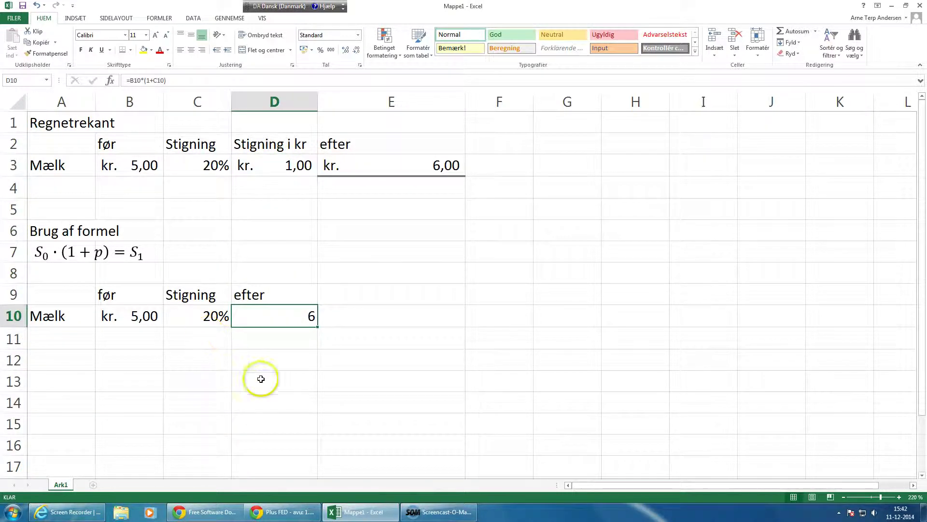
Calculate the price after the increase directly in E4 with the formula =1,2*B3
click(202, 167)
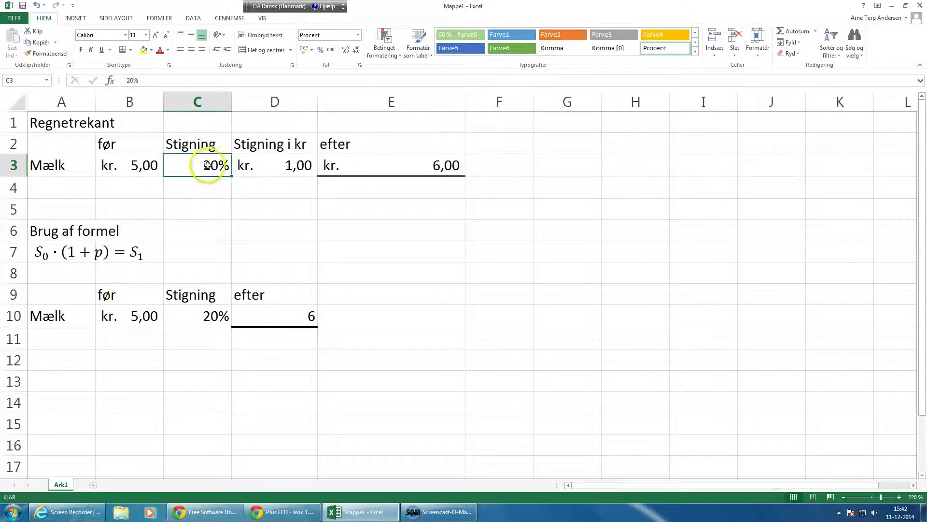
click(282, 167)
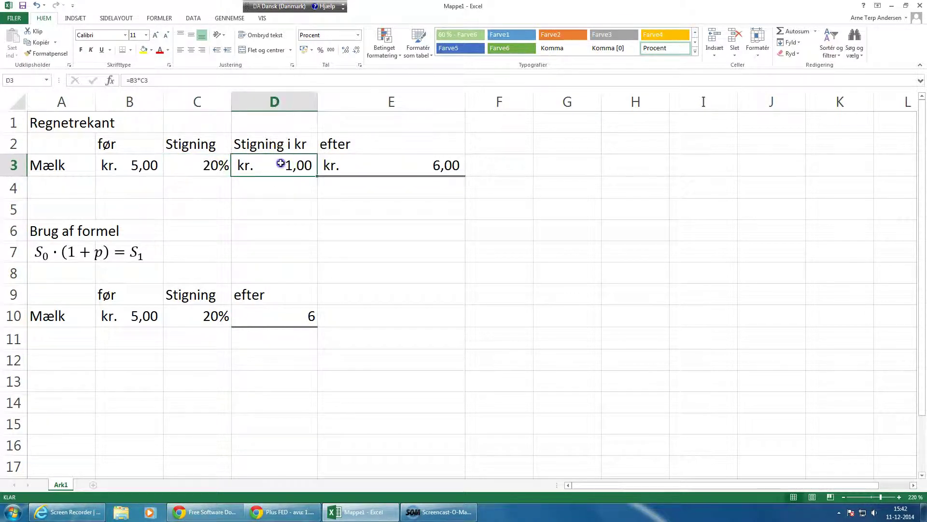
click(374, 170)
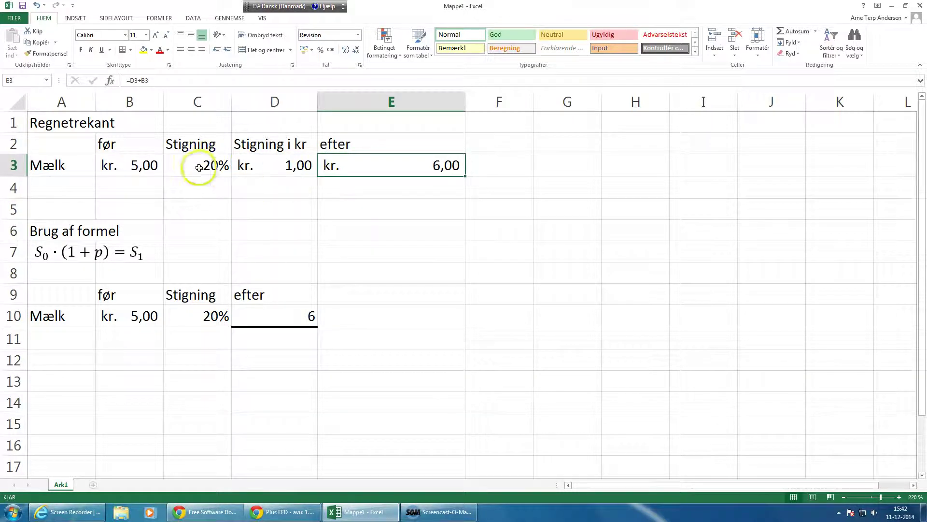
click(395, 194)
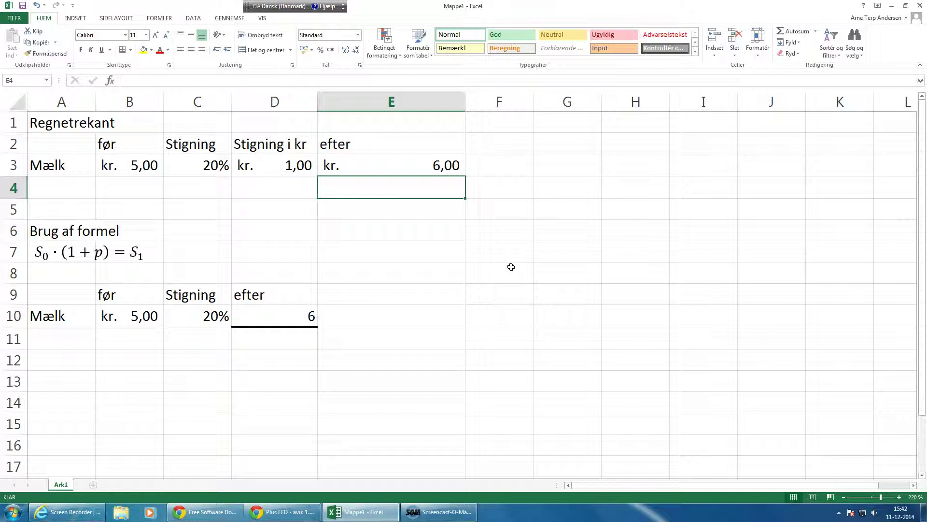
text(=1,2*)
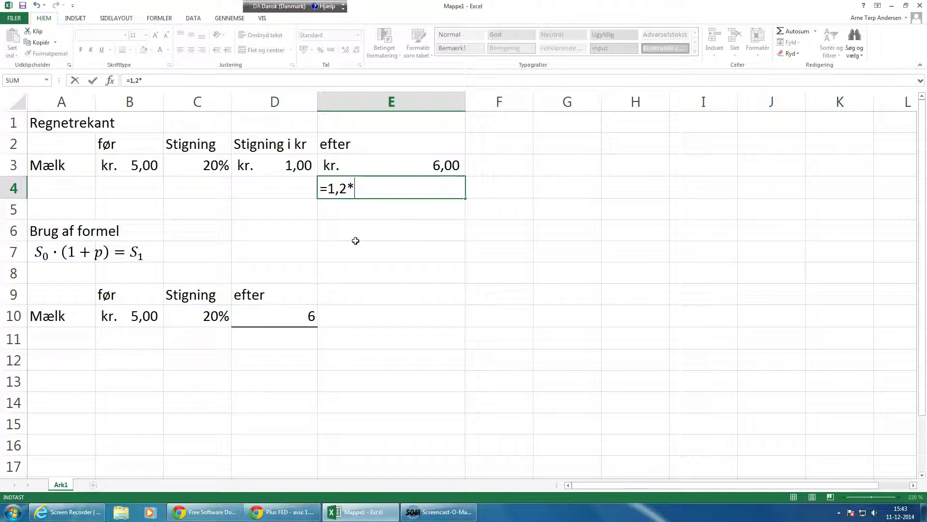
click(127, 164)
key(Return)
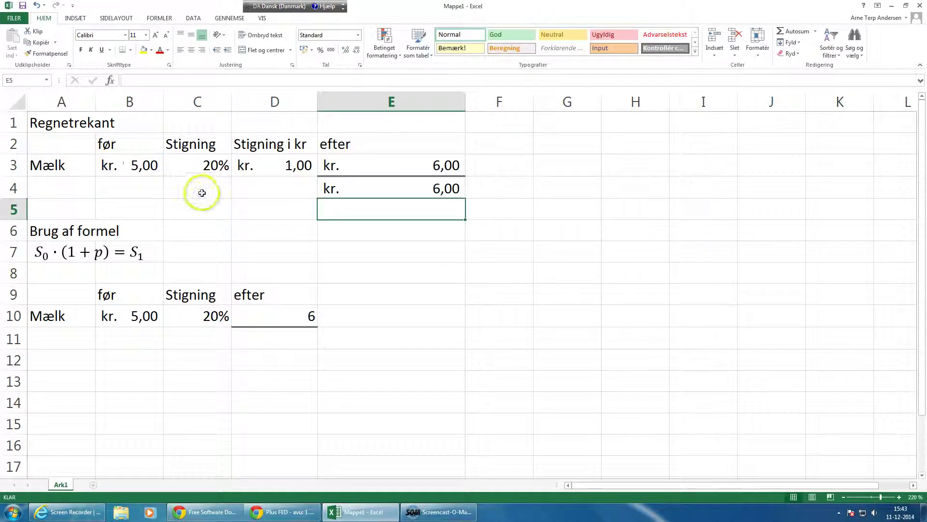
Enter 100% in B4, beneath the original milk price
click(201, 189)
click(281, 188)
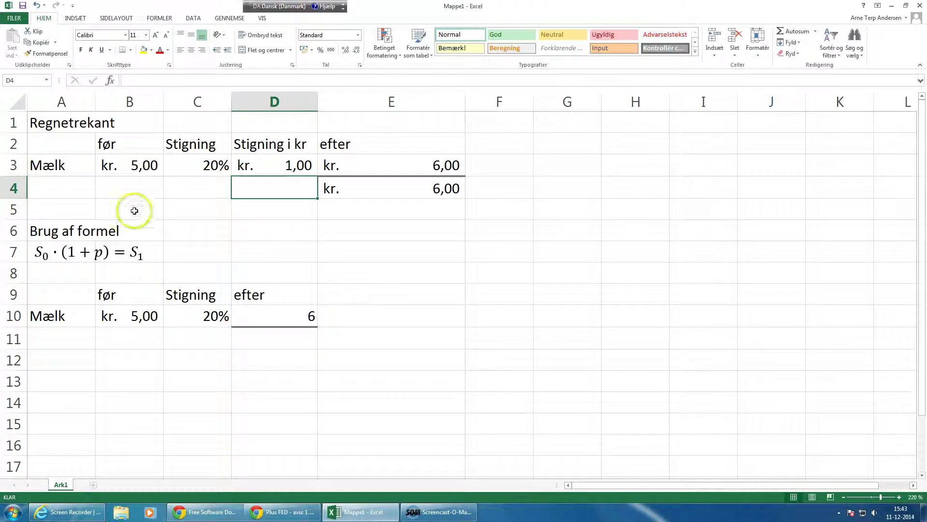
click(139, 190)
text(100/)
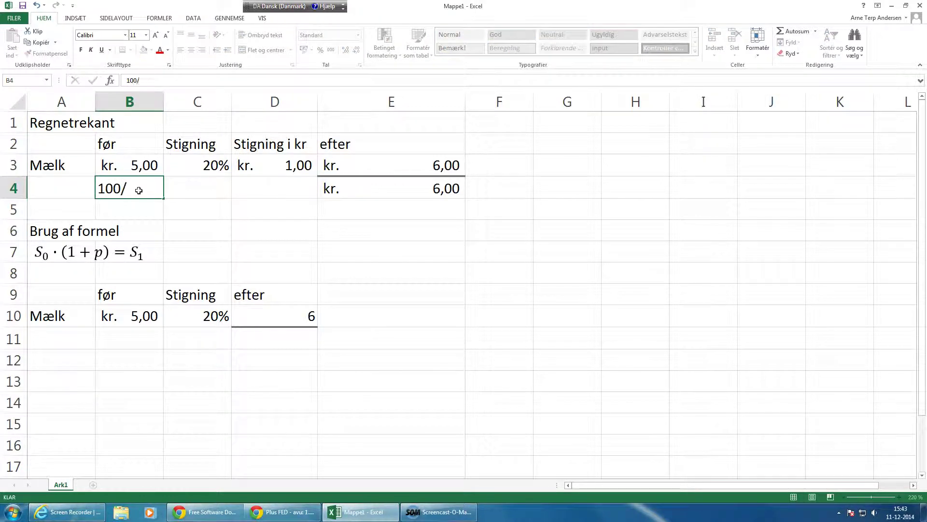
key(Tab)
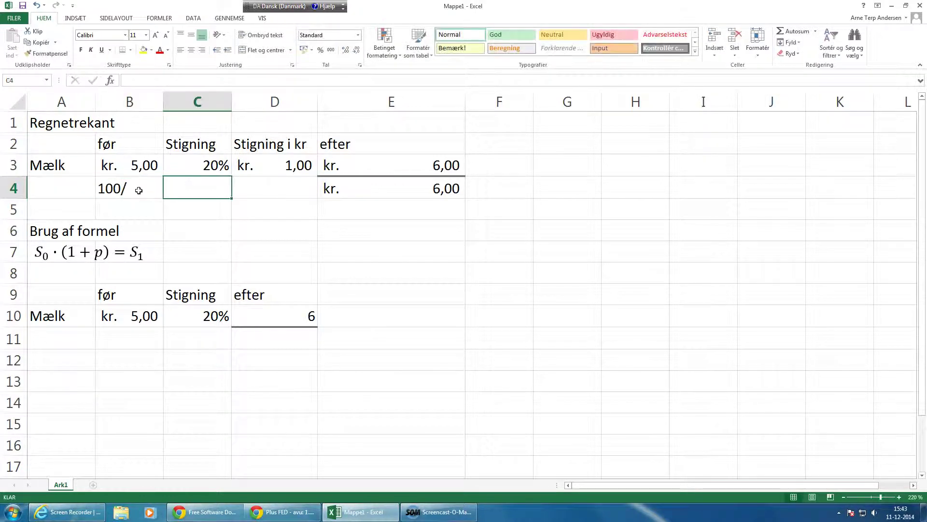
click(138, 190)
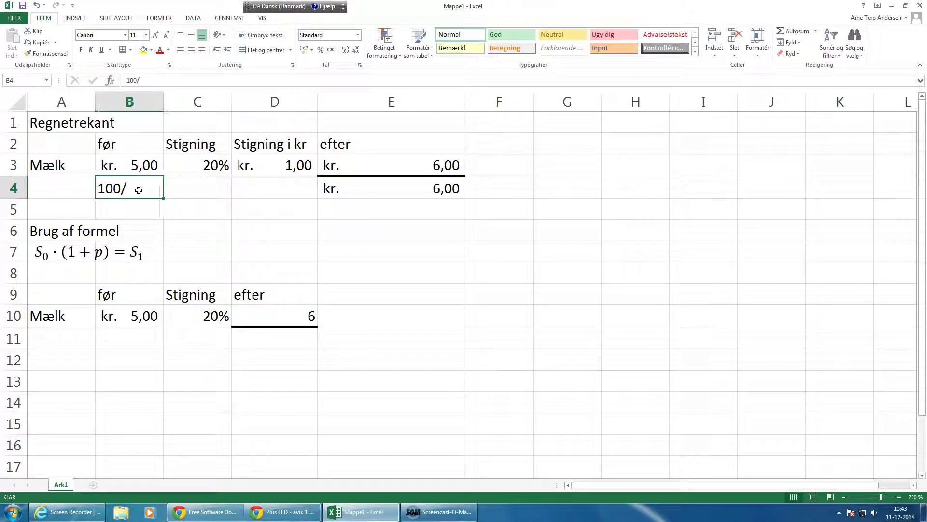
click(150, 81)
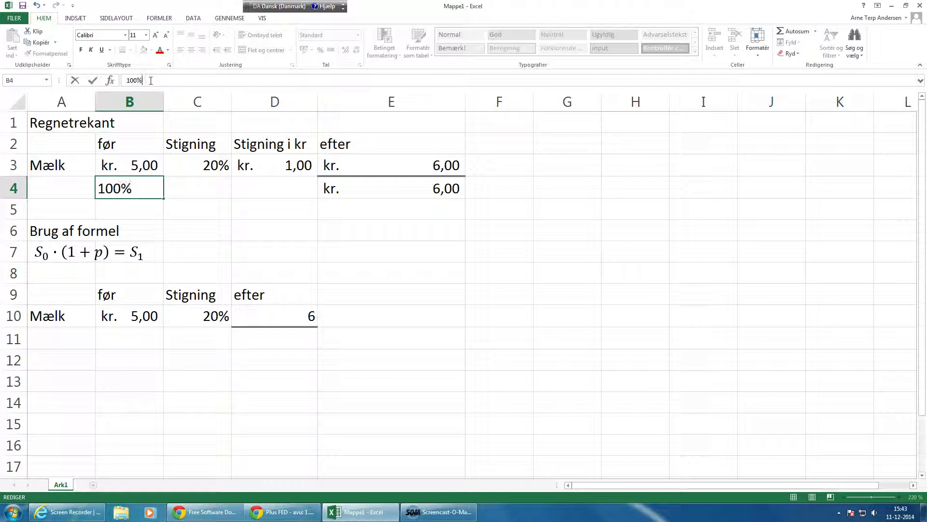
Enter 20% in D4, beneath the increase in kroner
click(276, 184)
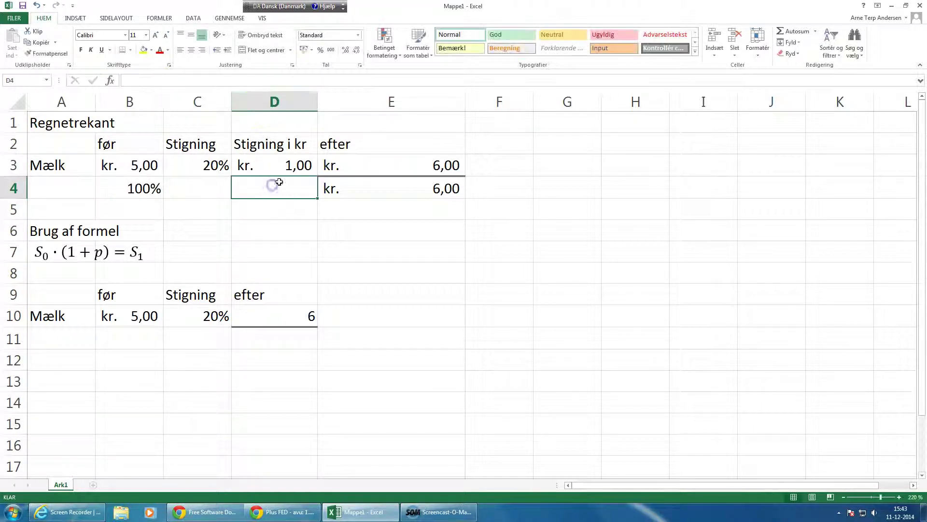
text(20)
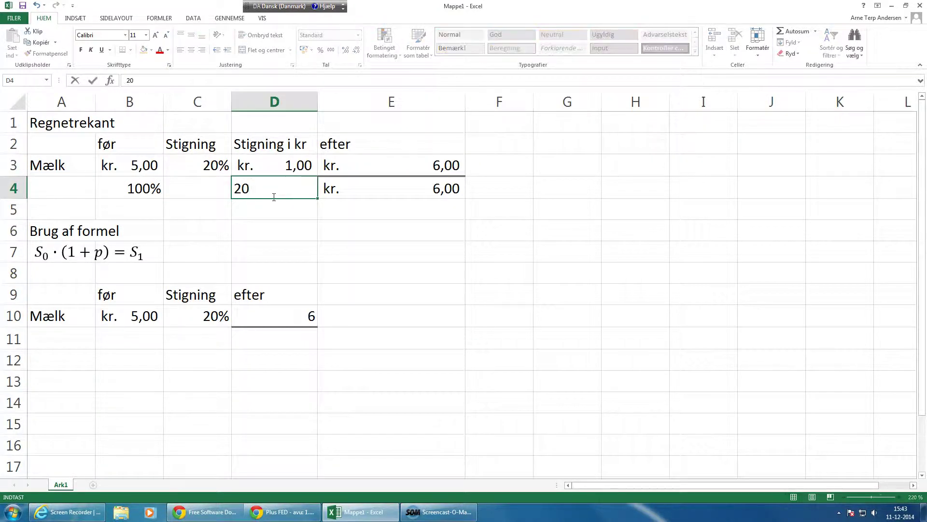
click(273, 228)
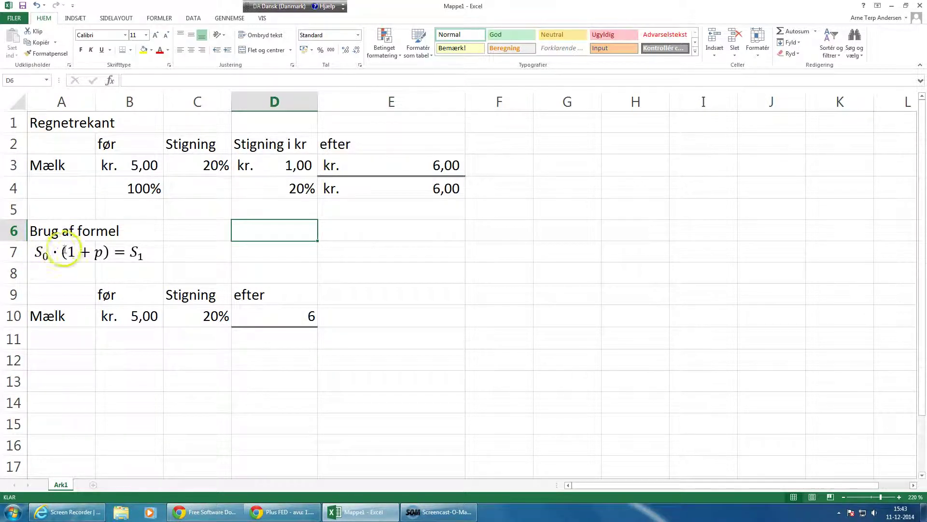
Calculate the price after four successive increases in B12 with the formula =B10*(1+C10)^4
click(185, 319)
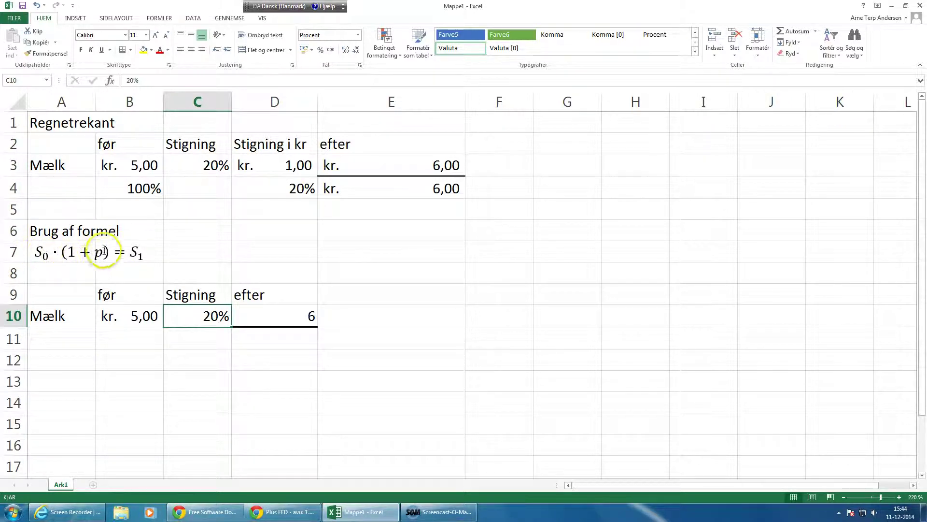
click(75, 362)
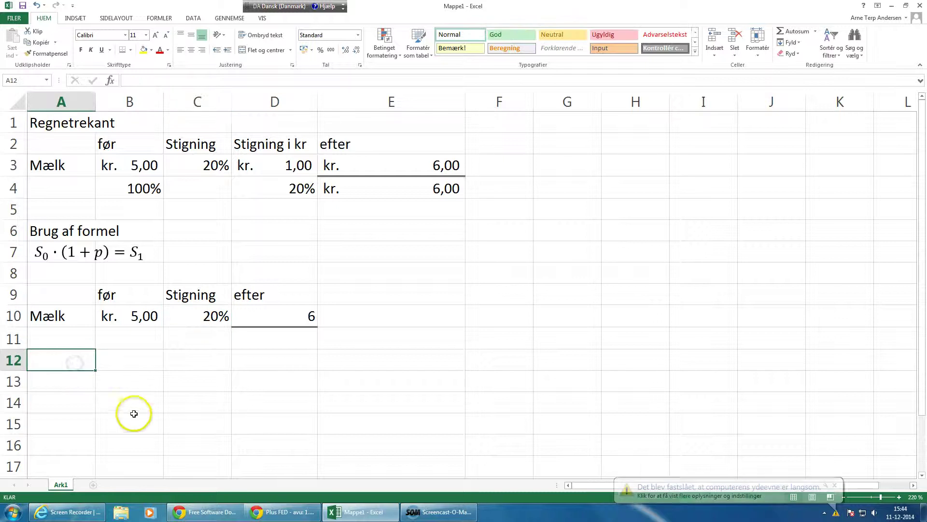
click(137, 360)
text(=)
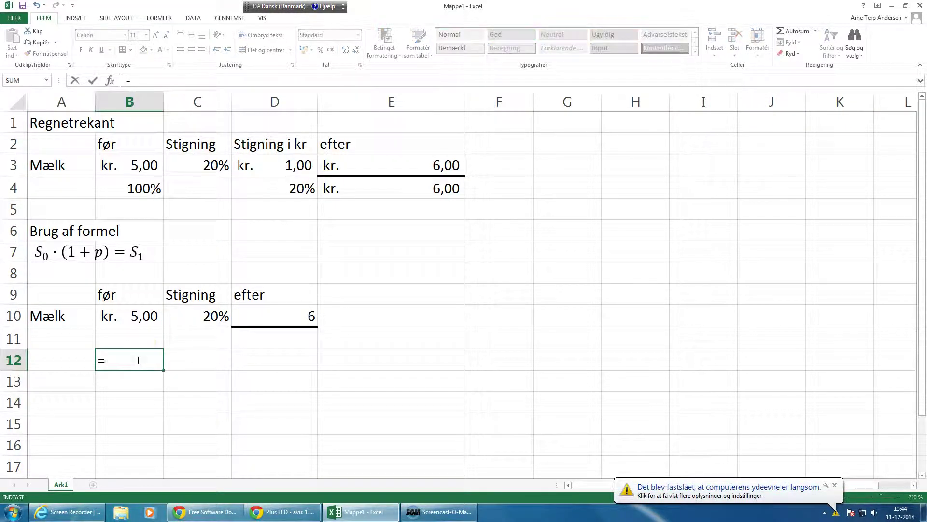
click(139, 316)
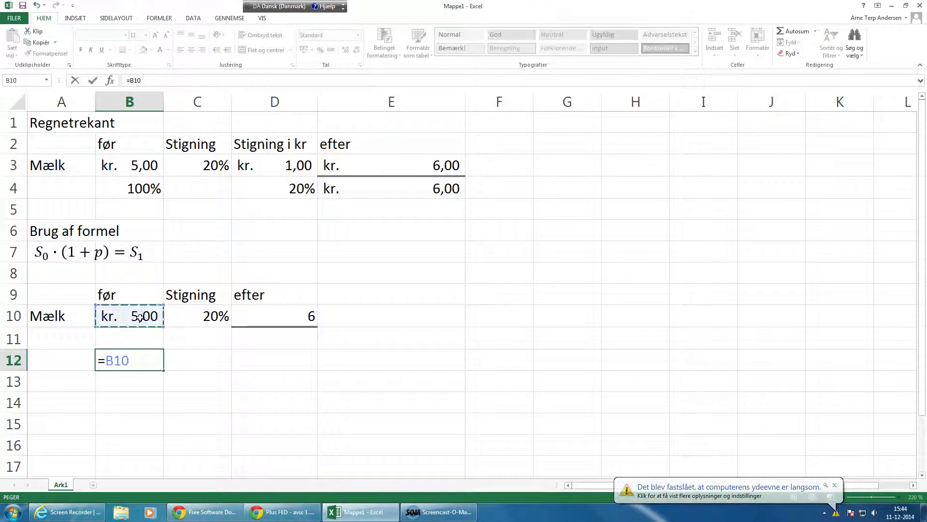
text(*)
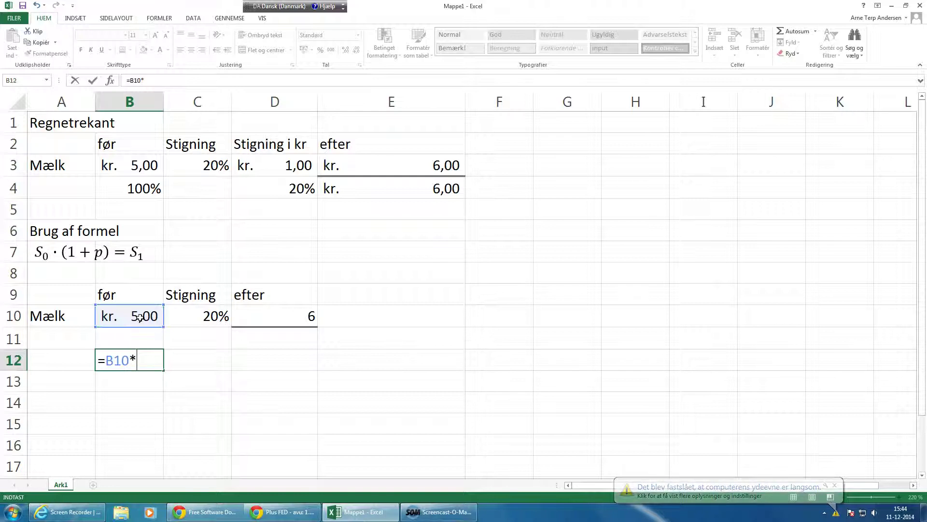
text((1+)
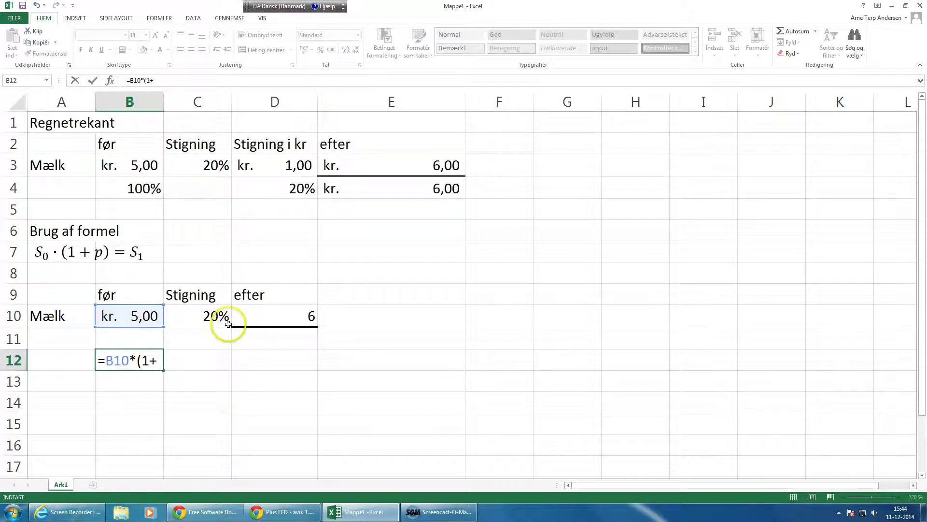
click(207, 320)
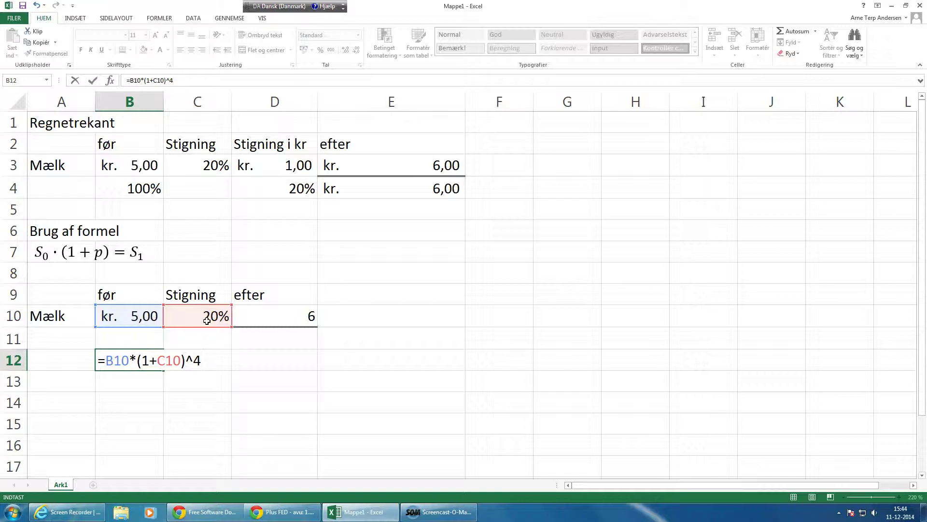
text()^4)
key(Return)
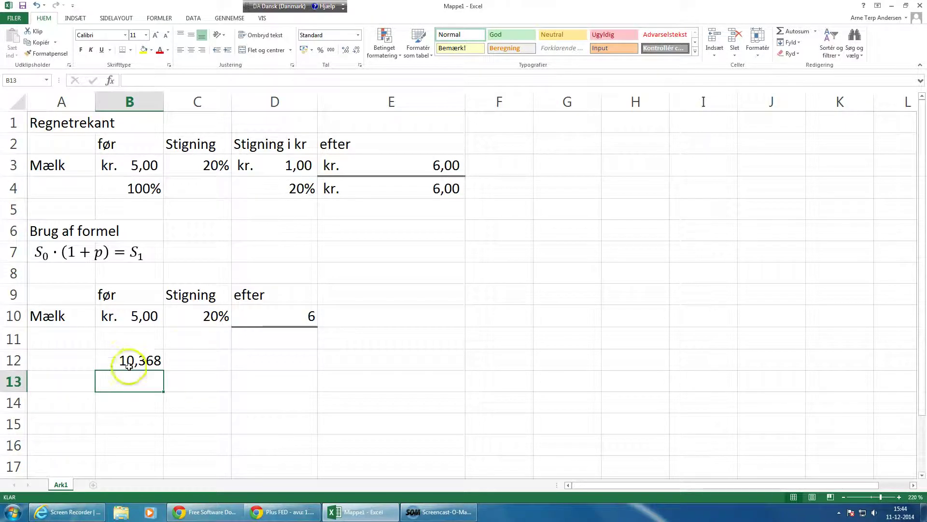
Move the four-increase formula from B12 to B17, clearing space under the formula table
click(134, 351)
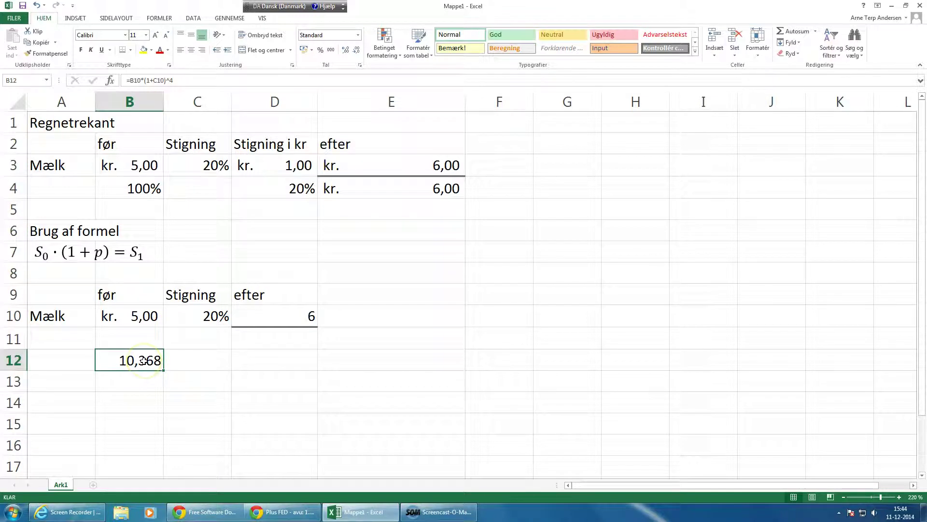
key(ctrl+c)
click(142, 462)
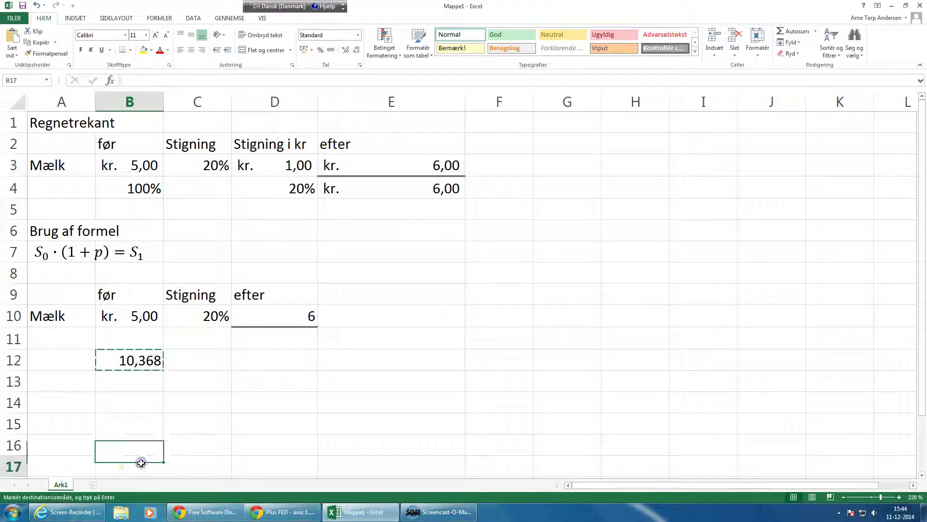
key(Return)
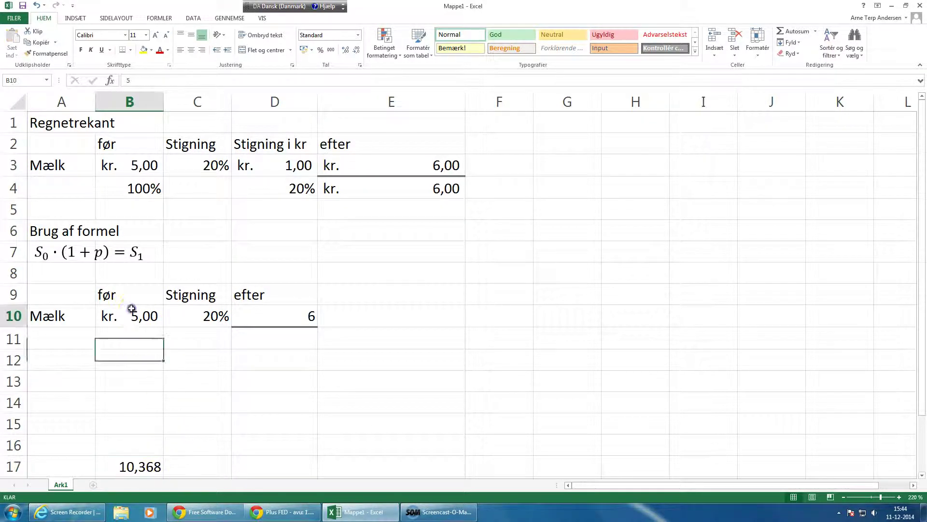
Carry the first increased price into the next row by entering =D10 in B11
click(129, 309)
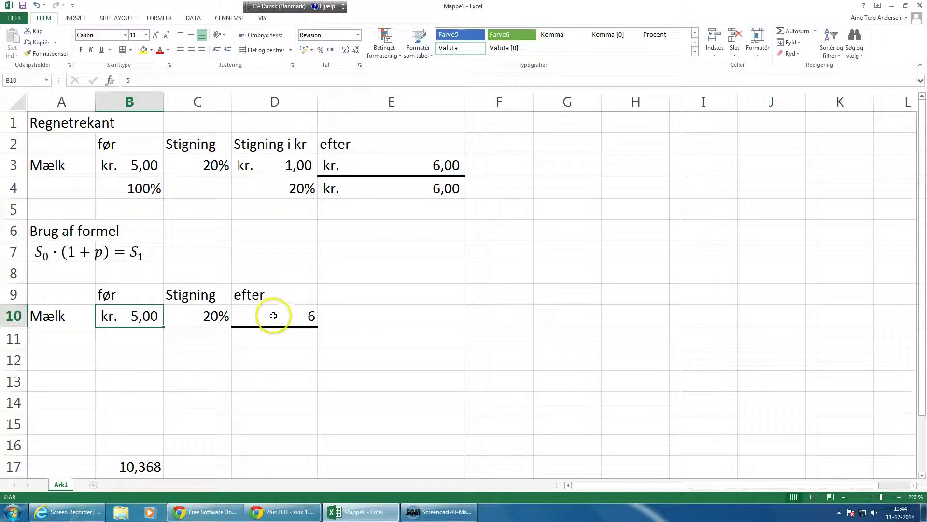
click(140, 338)
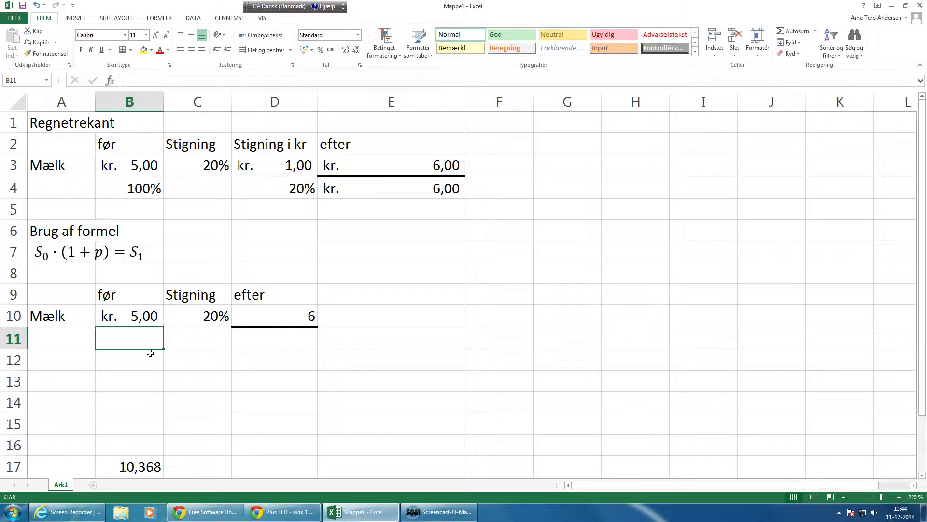
text(=)
click(290, 314)
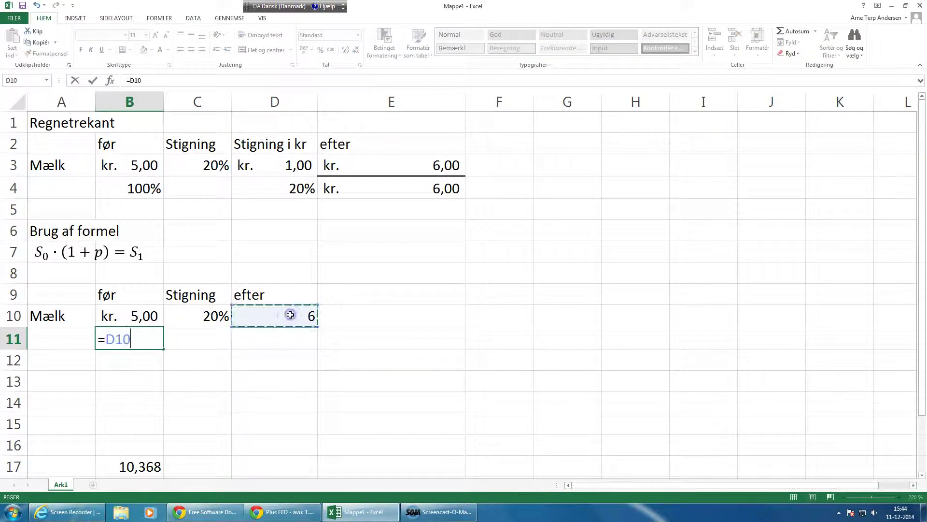
key(Return)
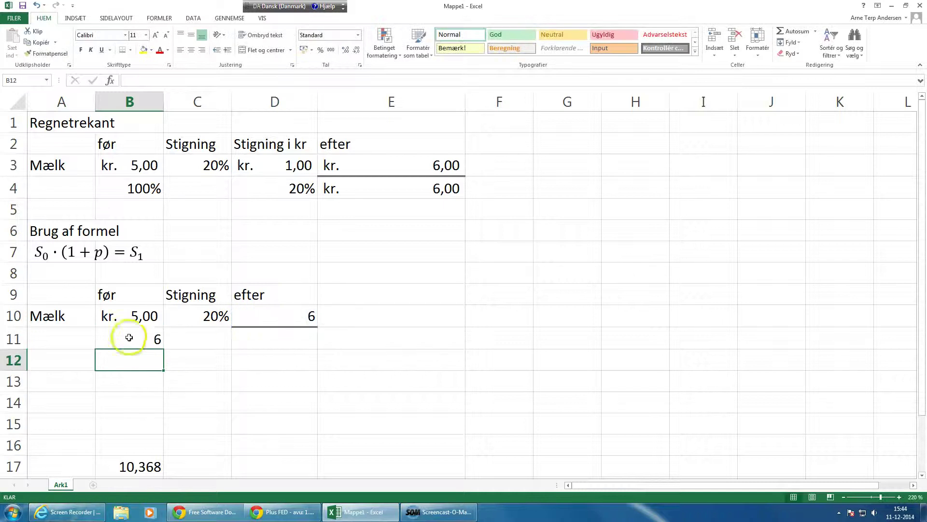
Fill the 20% increase from C10 down to C14 and the efter formula from D10 into D11
click(225, 321)
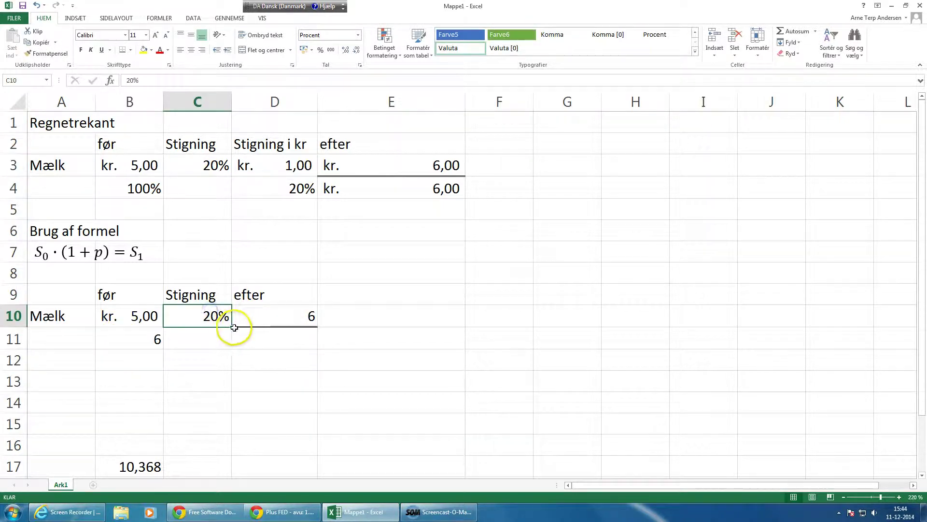
drag(232, 327, 227, 412)
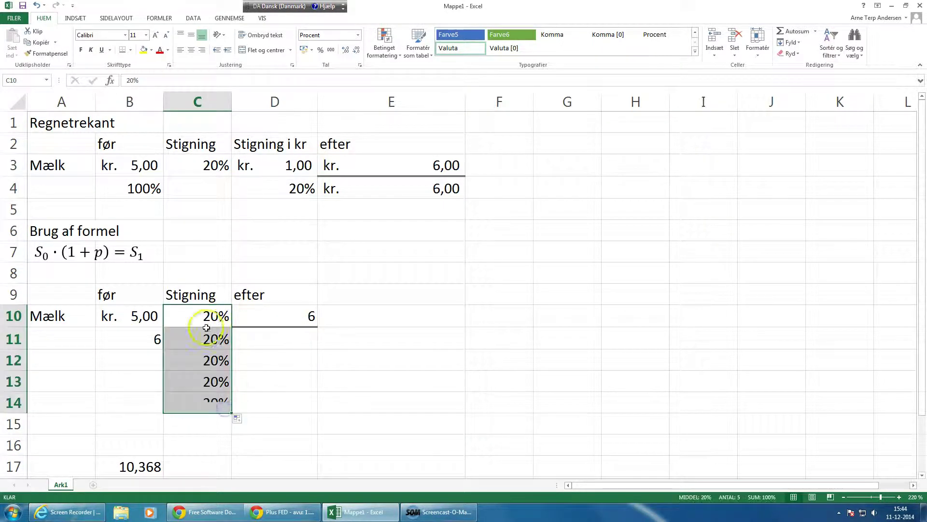
click(139, 342)
click(273, 337)
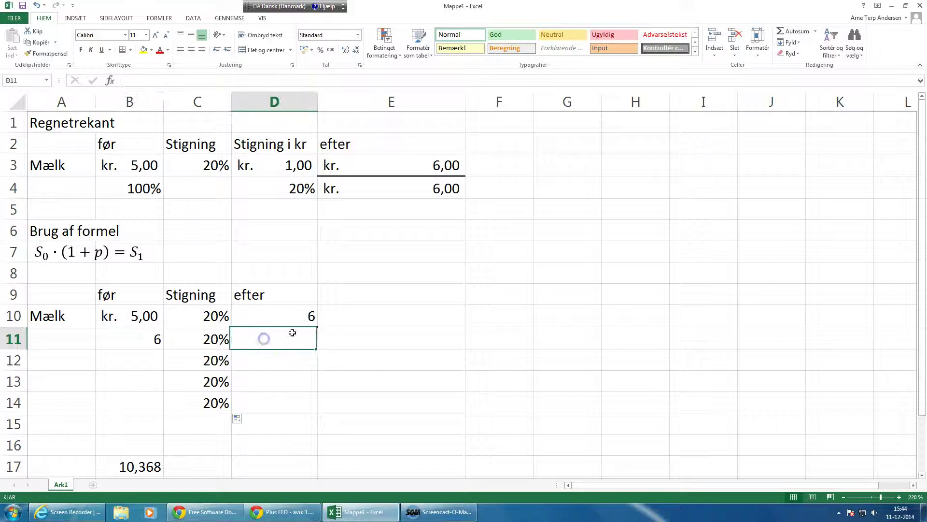
click(310, 311)
drag(317, 329, 314, 345)
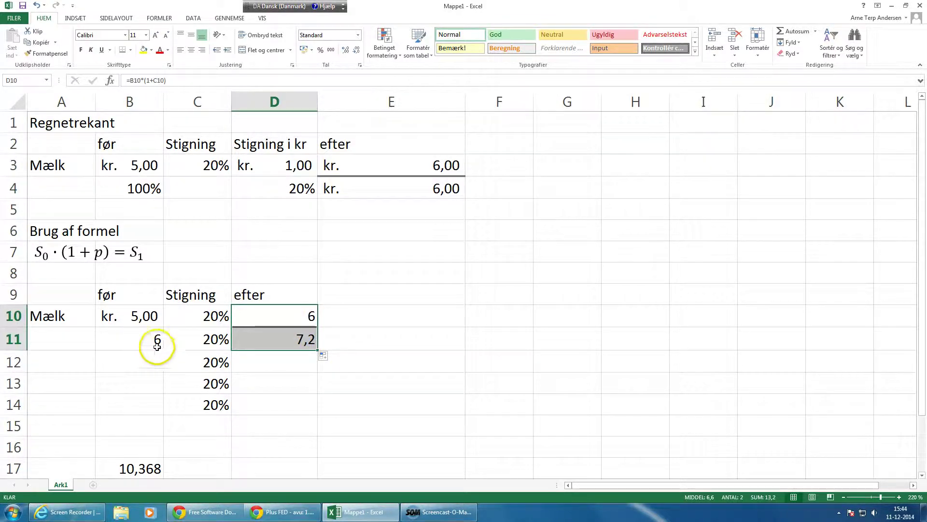
Fill the før formula from B11 down to B13 and the efter formula from D11 down to D13
click(149, 342)
drag(163, 350, 159, 392)
click(292, 340)
click(317, 351)
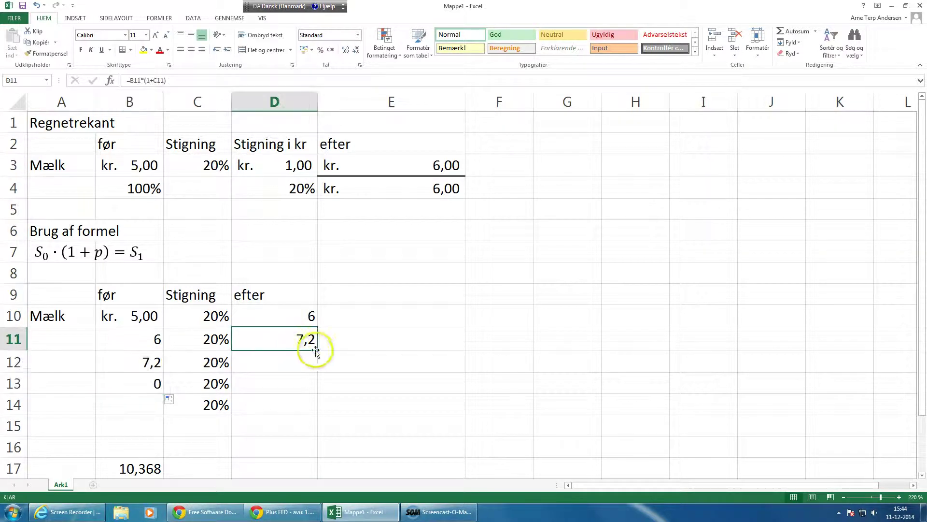
drag(318, 350, 316, 394)
click(270, 385)
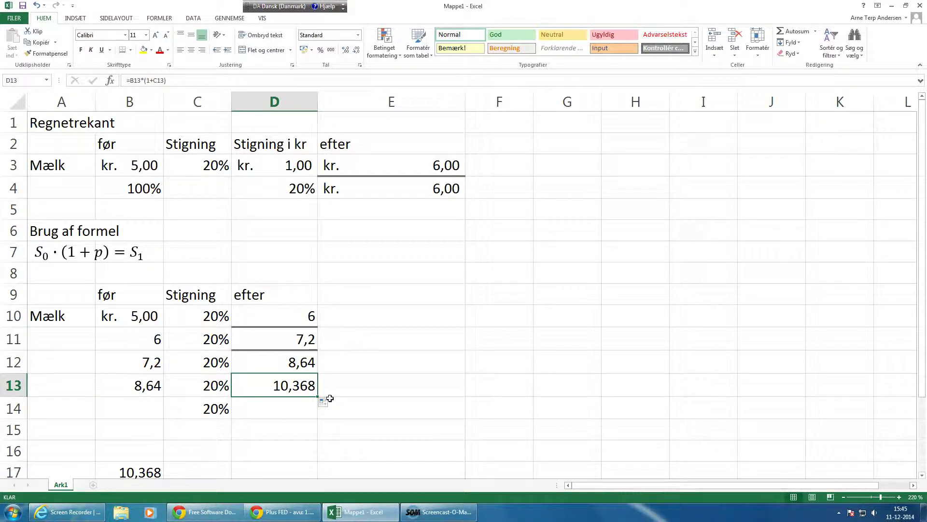
click(146, 472)
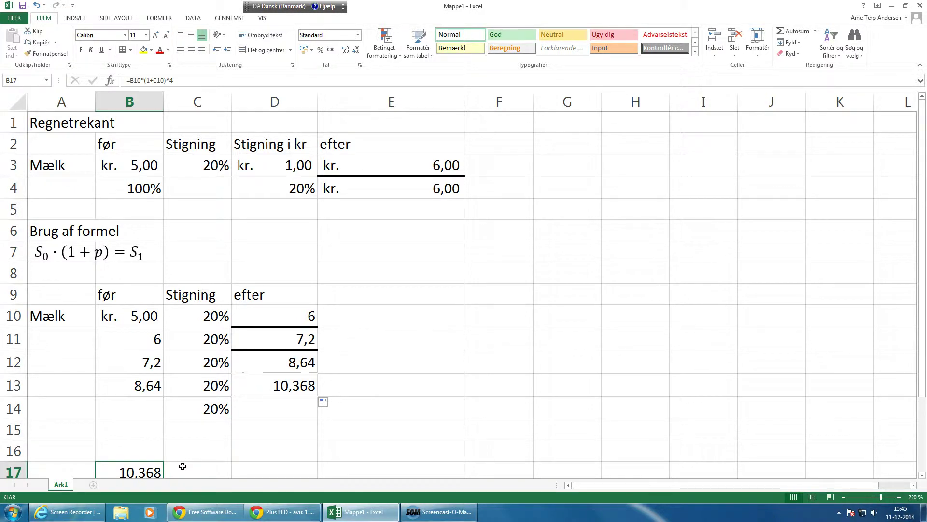
click(426, 511)
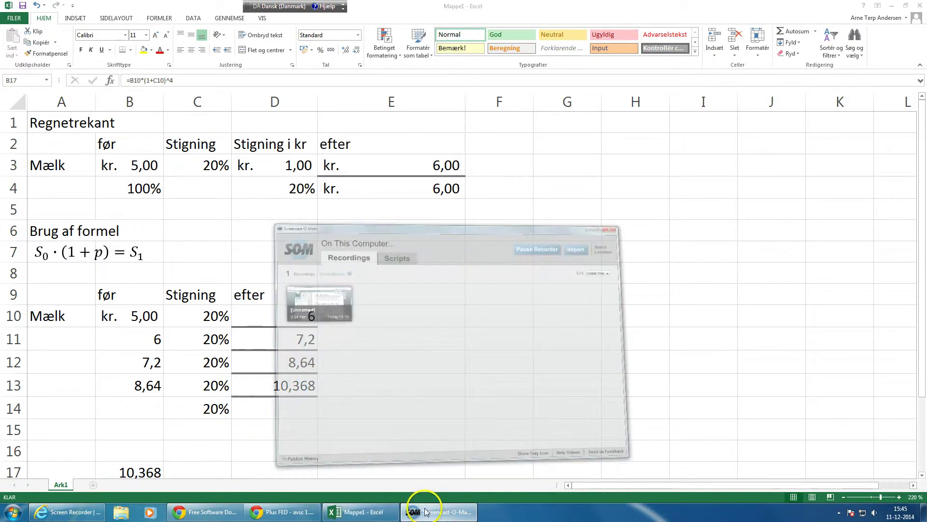